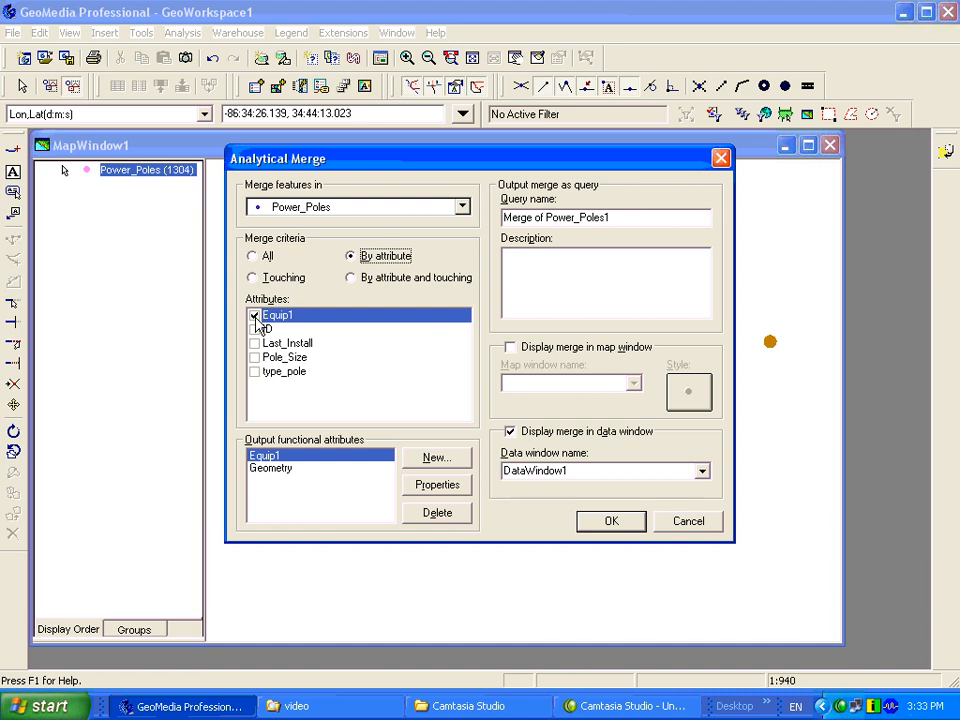
# - Run the analytical merge of Power_Poles by Equip1, then narrow the resulting data window and place it beside the map
pyautogui.click(609, 520)
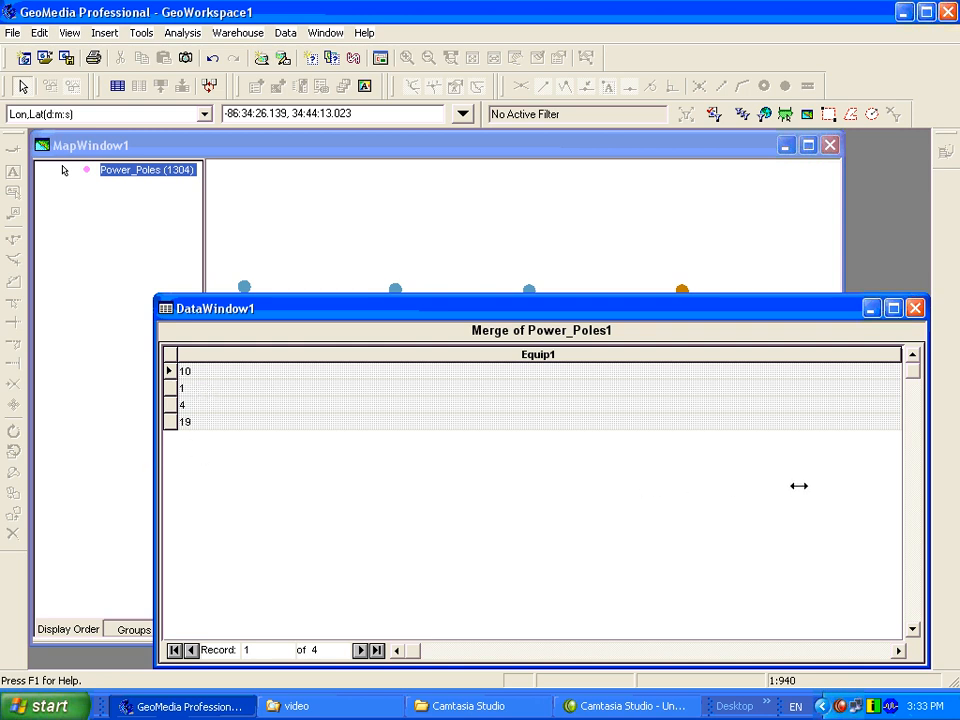
pyautogui.moveTo(798, 485); pyautogui.dragTo(800, 485)
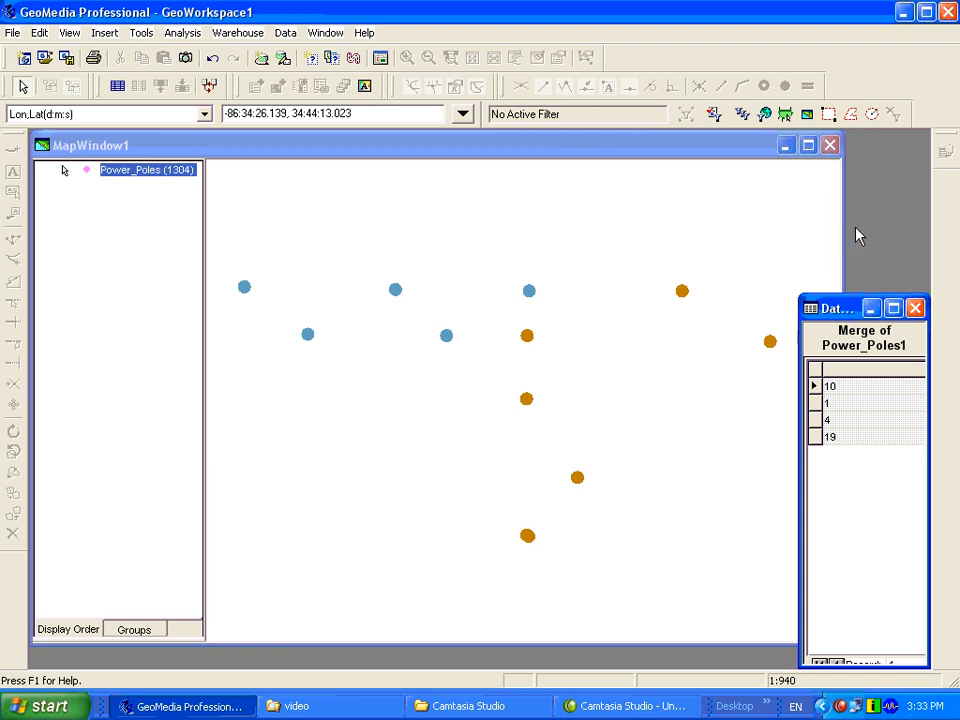
pyautogui.moveTo(830, 308); pyautogui.dragTo(855, 228)
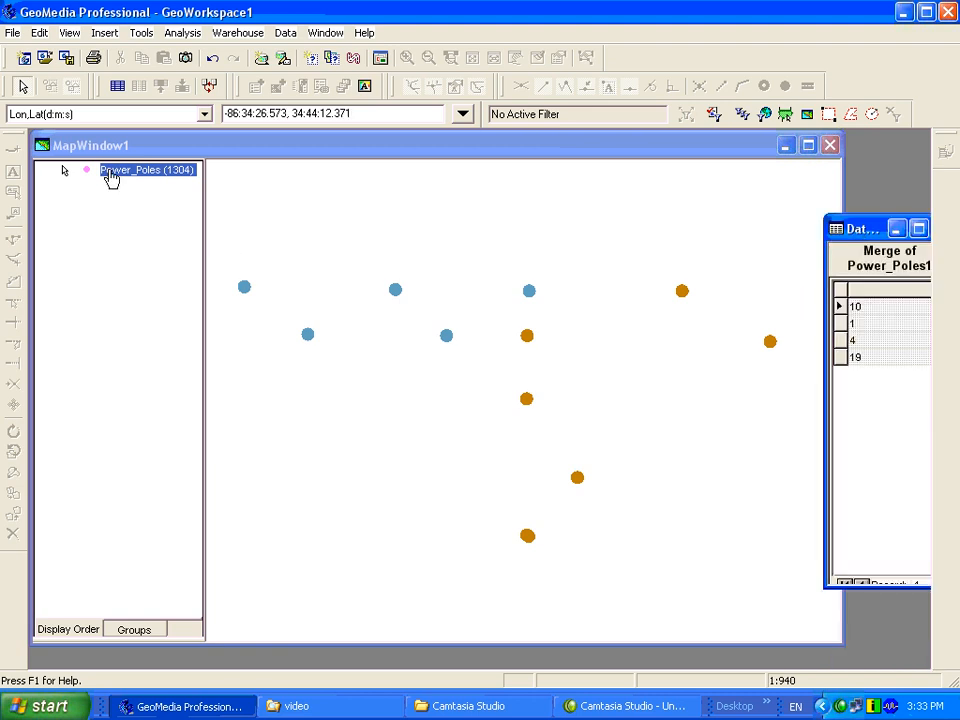
# - Open the style properties of the Power_Poles legend entry and rename its style as Power Poles ABS
pyautogui.rightClick(110, 177)
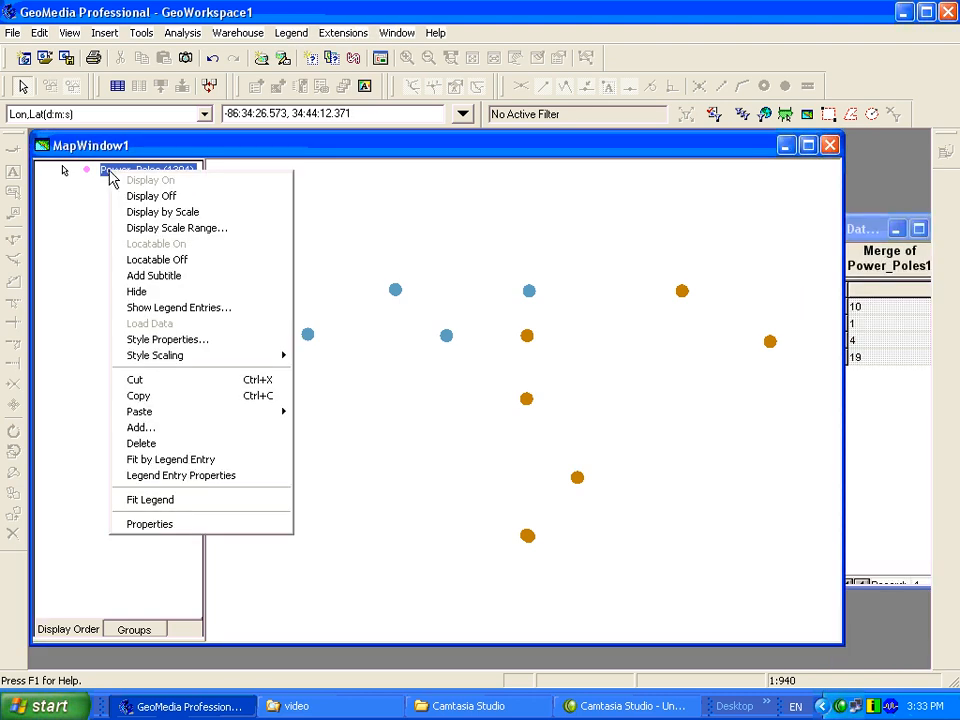
pyautogui.click(184, 339)
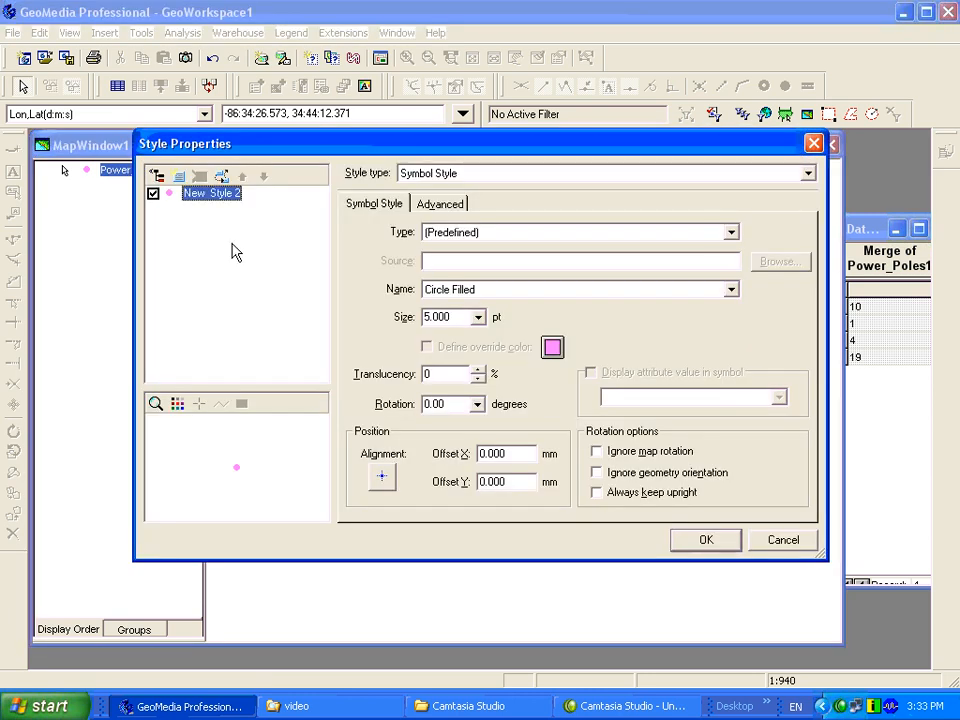
pyautogui.rightClick(225, 194)
pyautogui.click(256, 354)
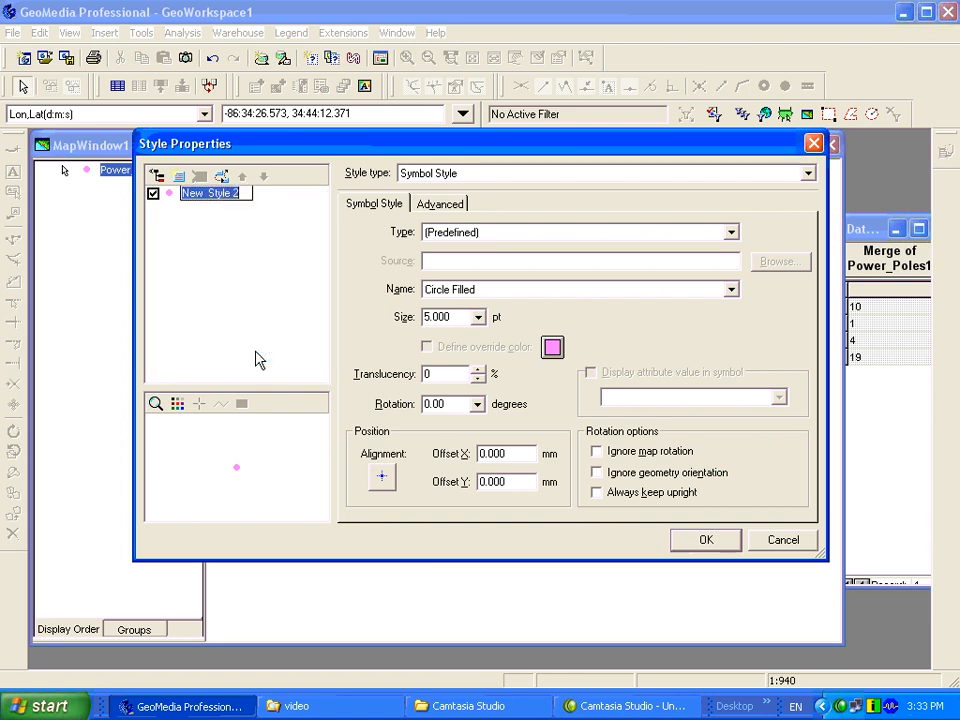
pyautogui.write('P')
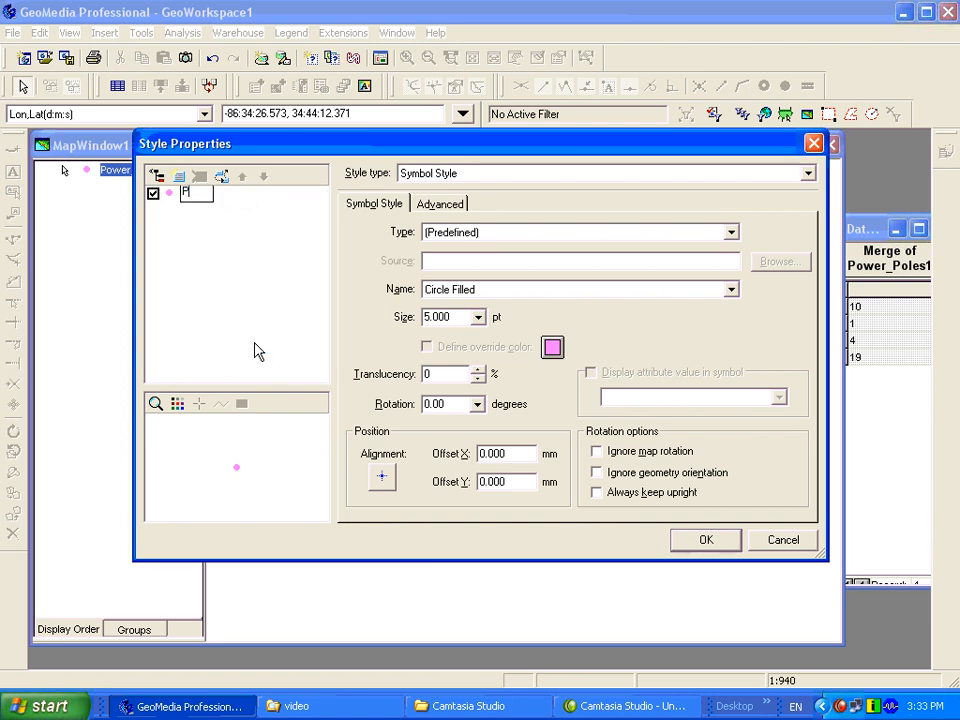
pyautogui.write('ower Poles ABS')
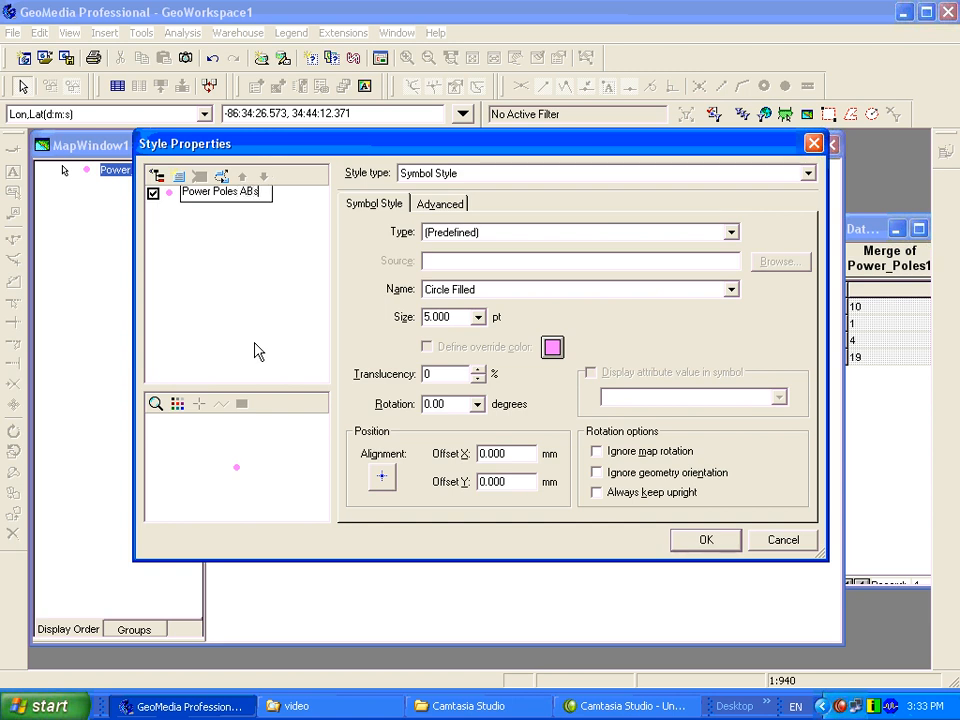
pyautogui.press('Return')
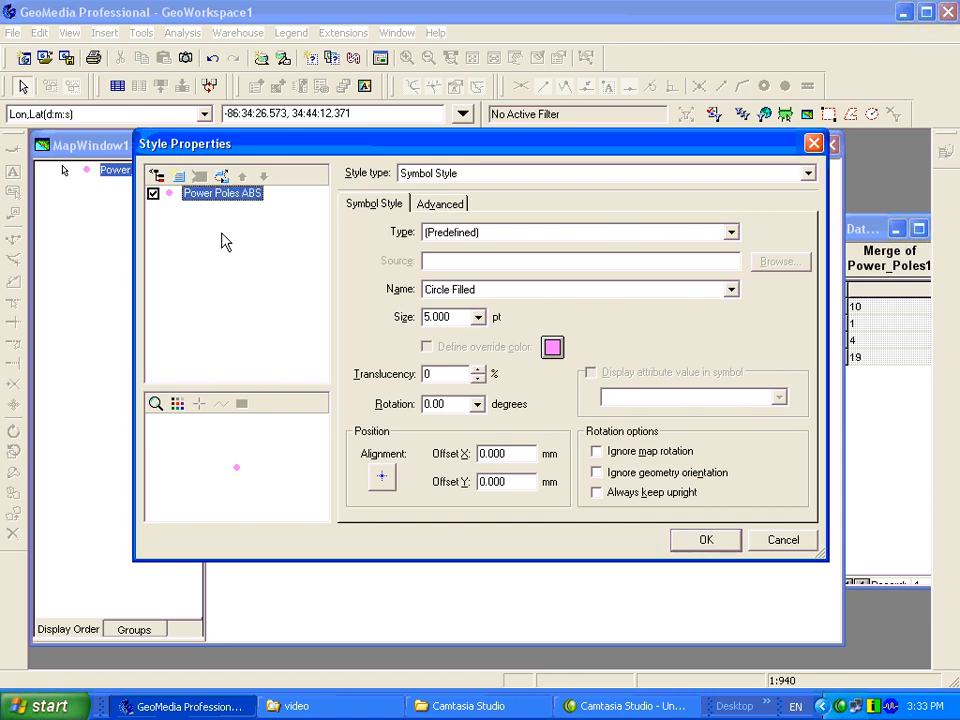
# - Duplicate the Power Poles ABS style by copying and pasting it within the style list
pyautogui.rightClick(213, 200)
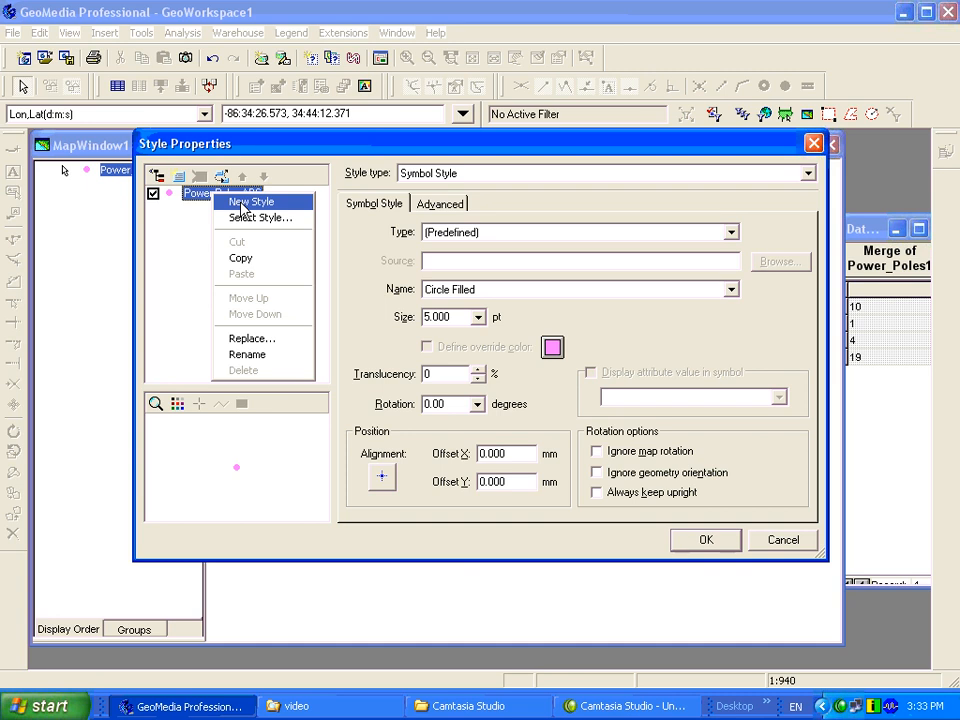
pyautogui.click(256, 258)
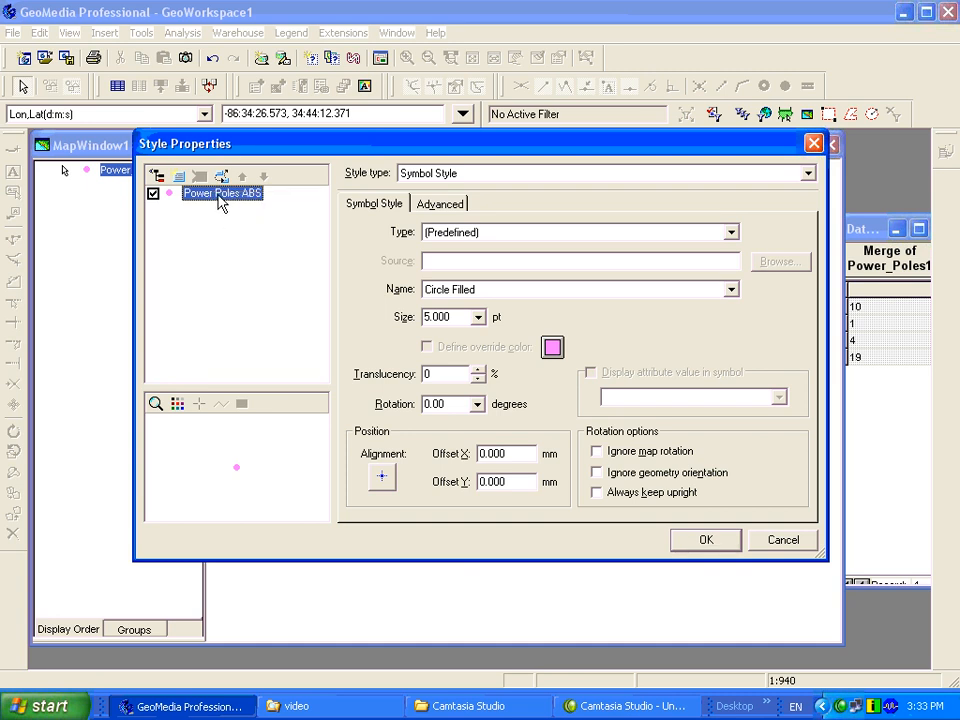
pyautogui.rightClick(221, 200)
pyautogui.click(250, 274)
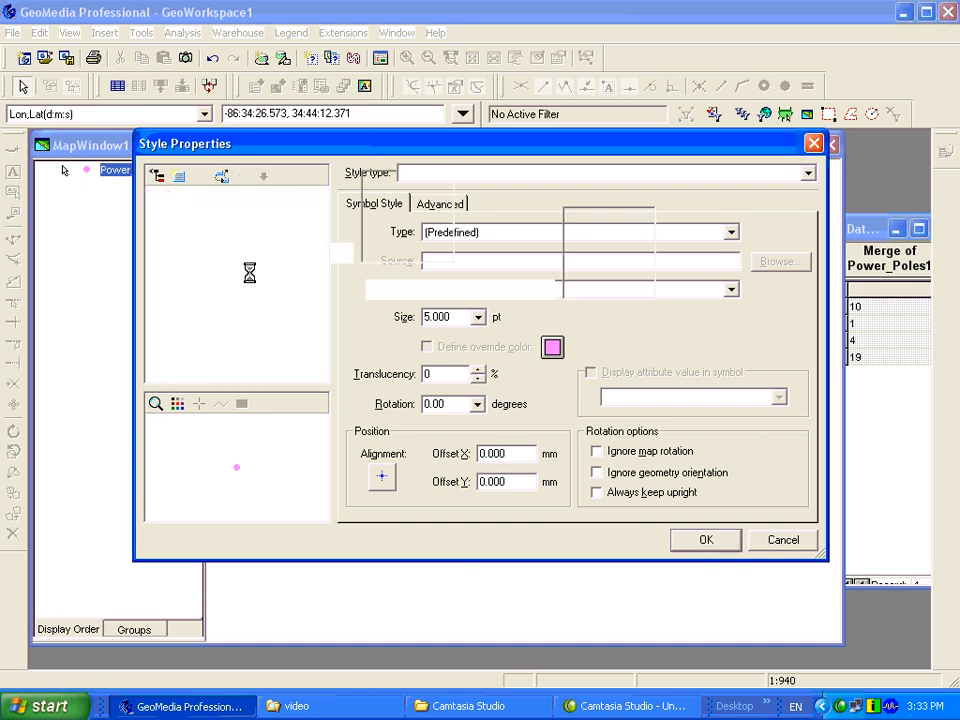
# - Rename the first sub-style under Power Poles ABS as Type10 and the copied one as Type1
pyautogui.click(240, 209)
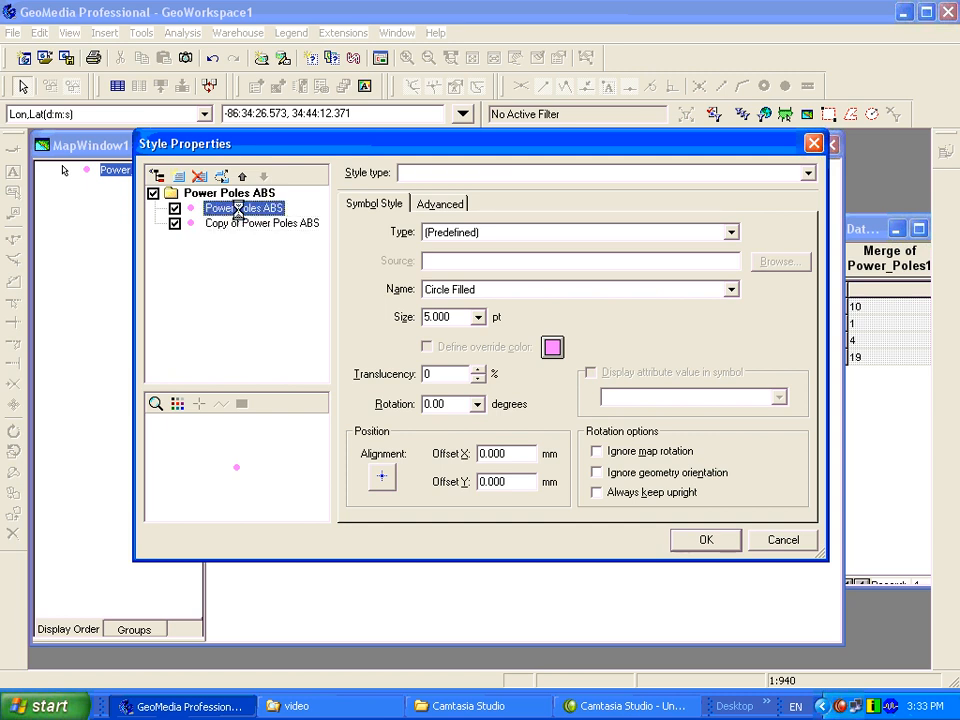
pyautogui.rightClick(250, 212)
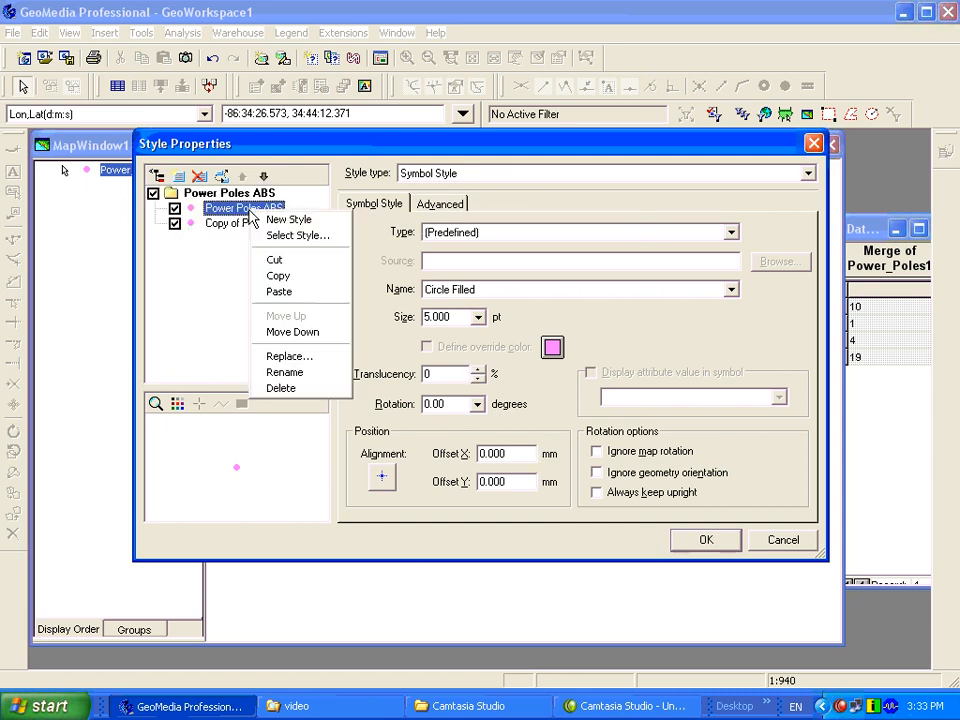
pyautogui.click(279, 373)
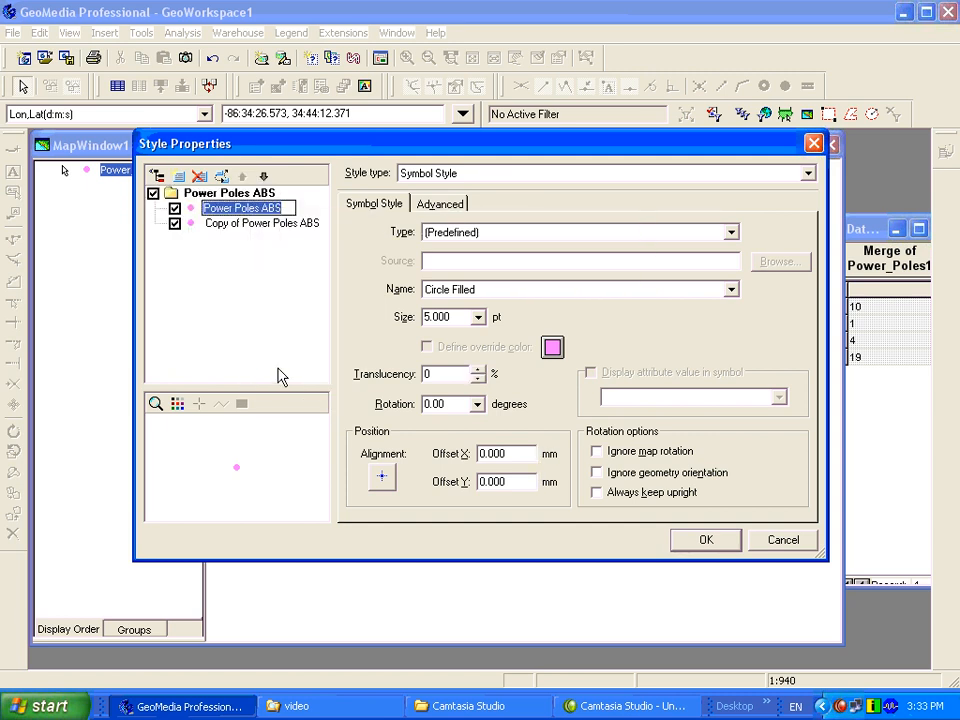
pyautogui.write('Type10')
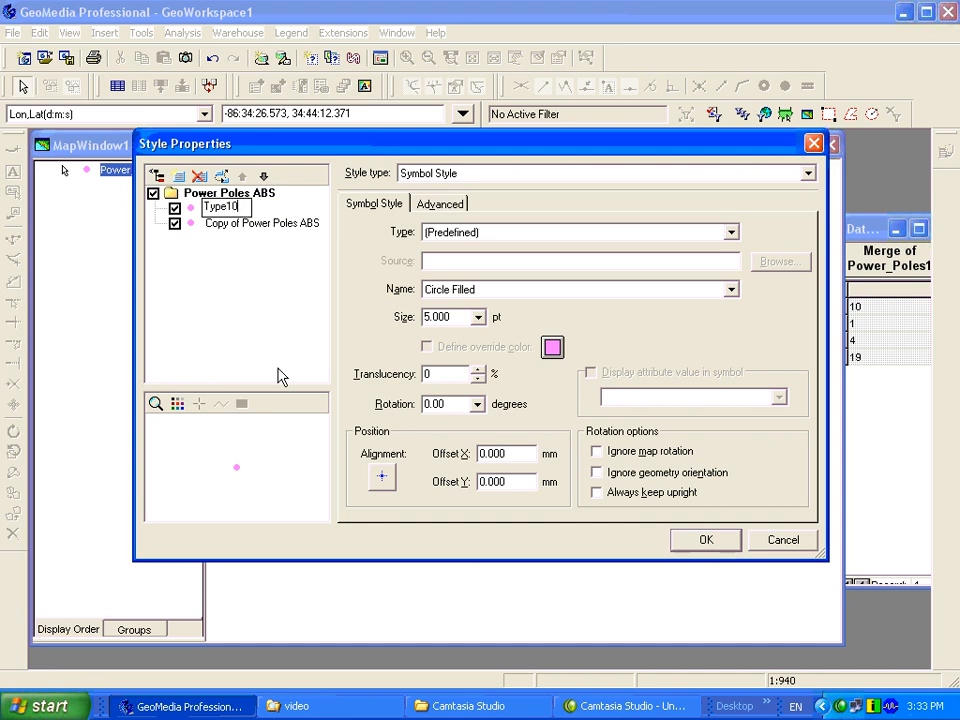
pyautogui.click(222, 224)
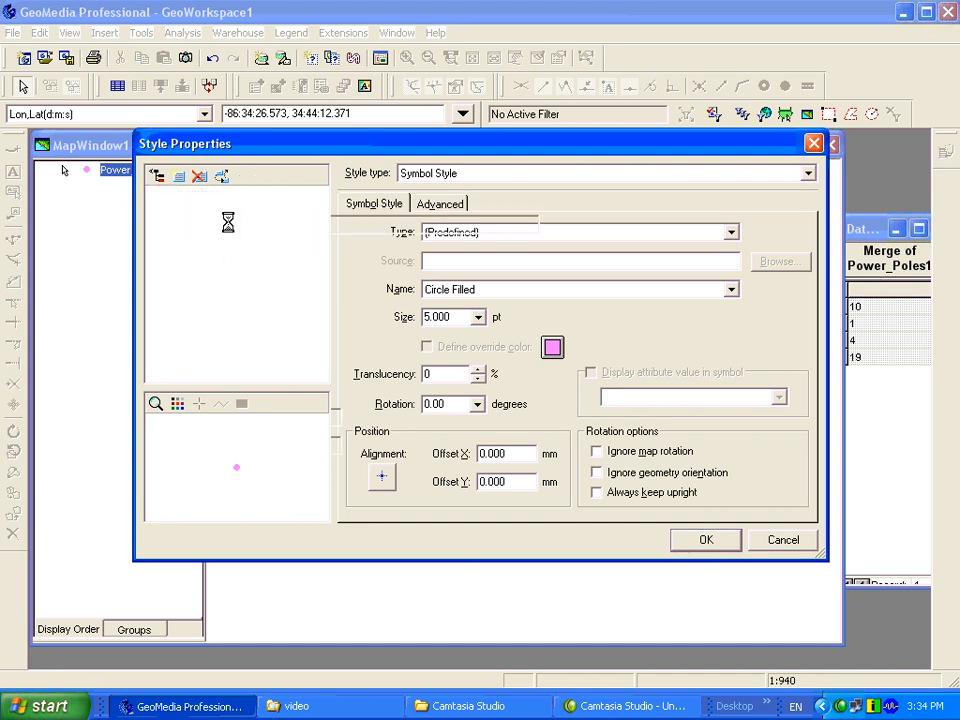
pyautogui.click(240, 225)
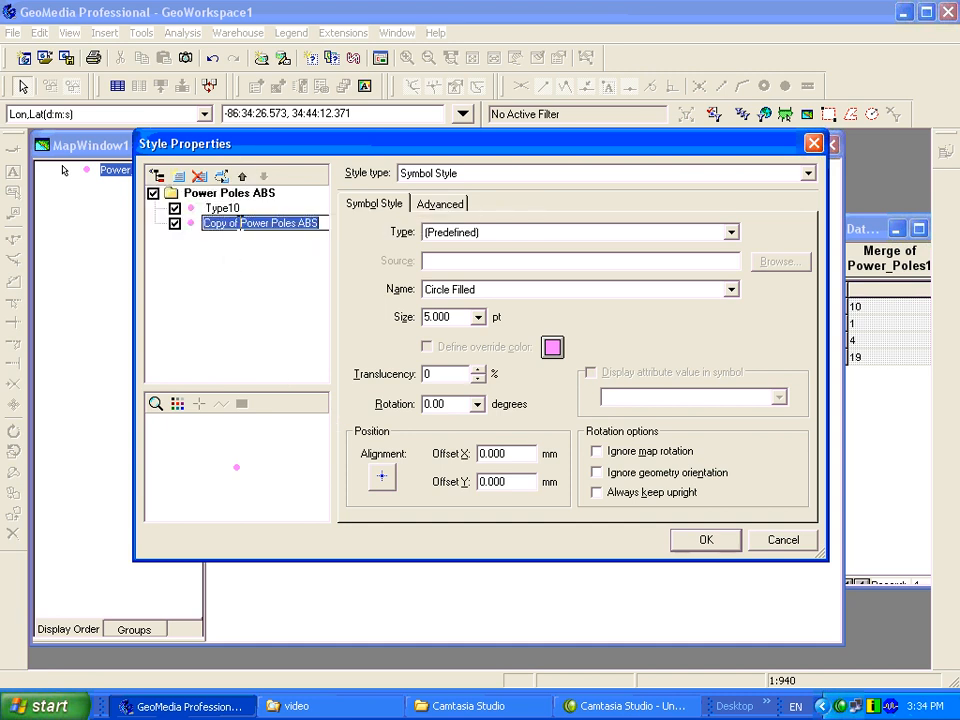
pyautogui.write('Type1')
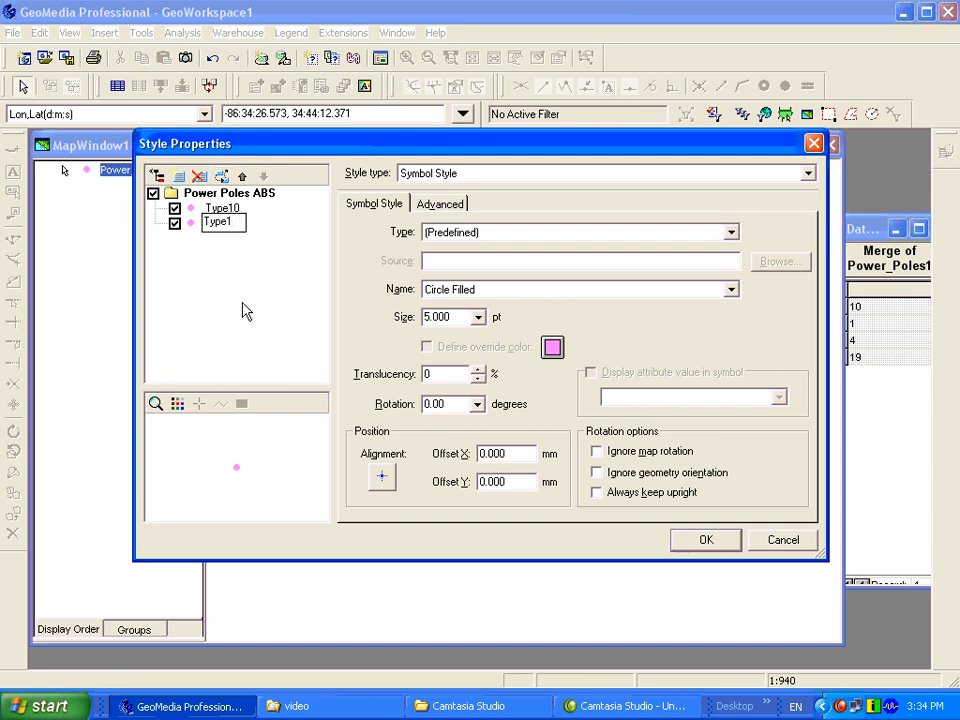
pyautogui.press('Return')
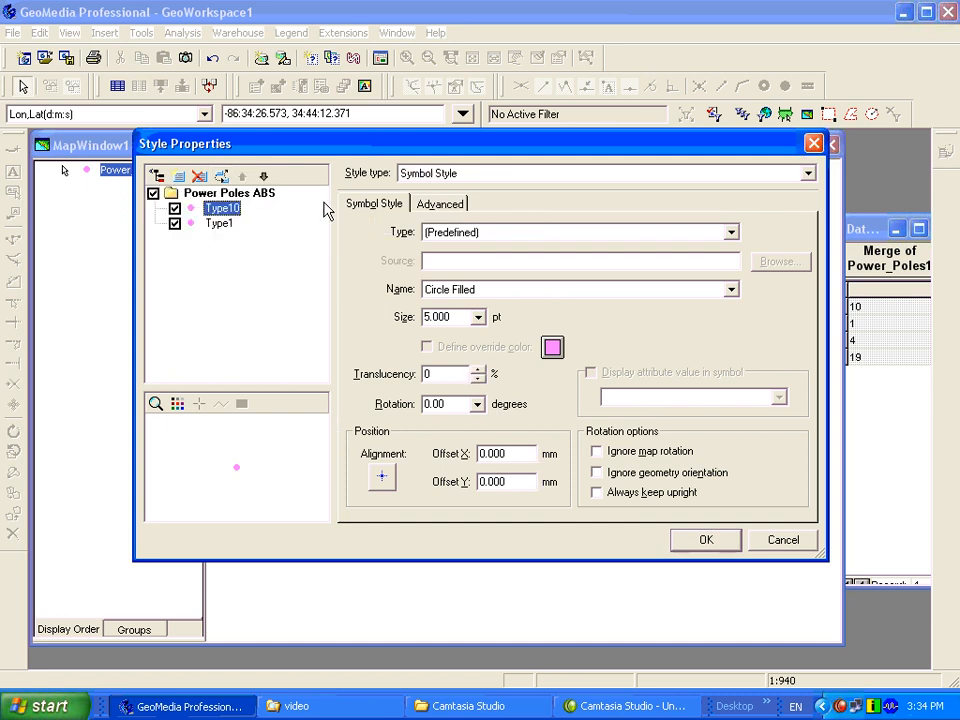
# - Set the attribute-based Displayable property of the Type10 style to the expression IF(Input.Equip1=10,TRUE(),FALSE())
pyautogui.click(442, 204)
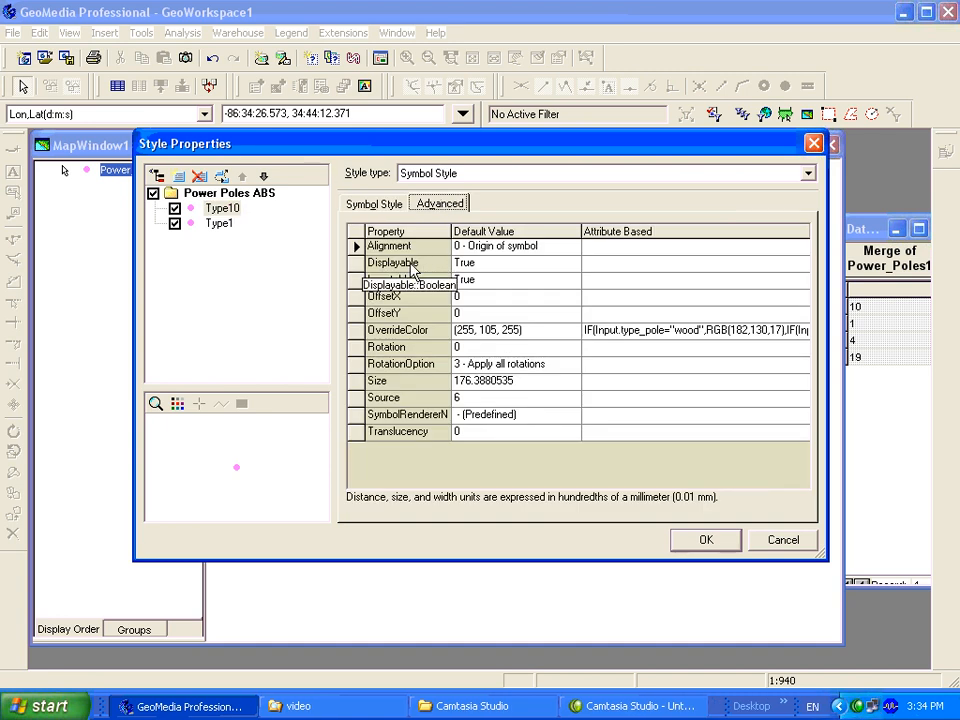
pyautogui.click(596, 264)
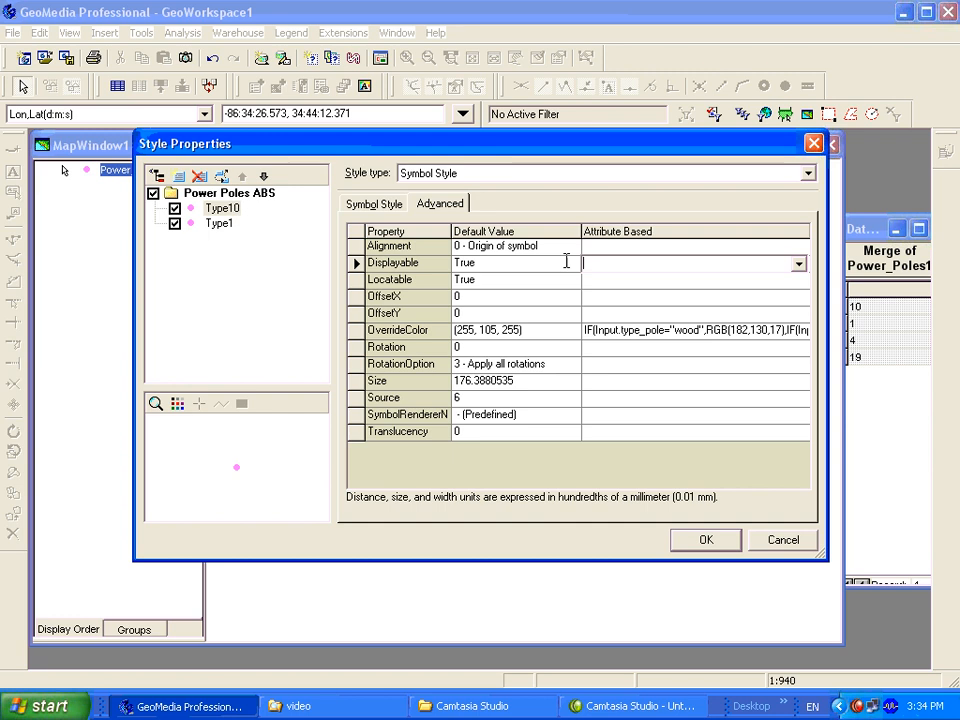
pyautogui.click(800, 265)
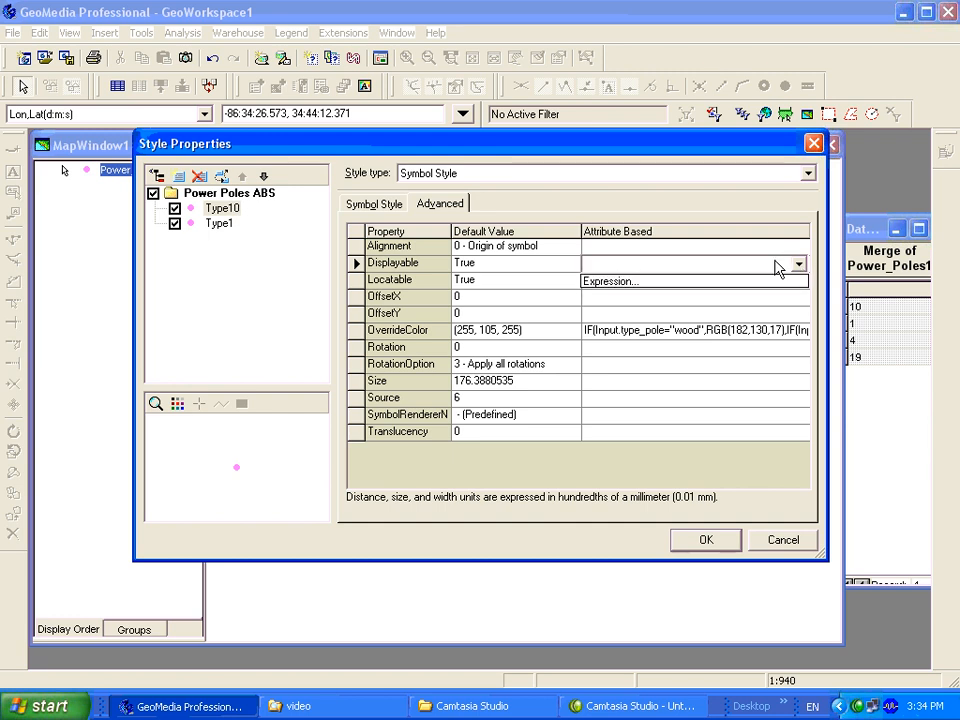
pyautogui.click(653, 284)
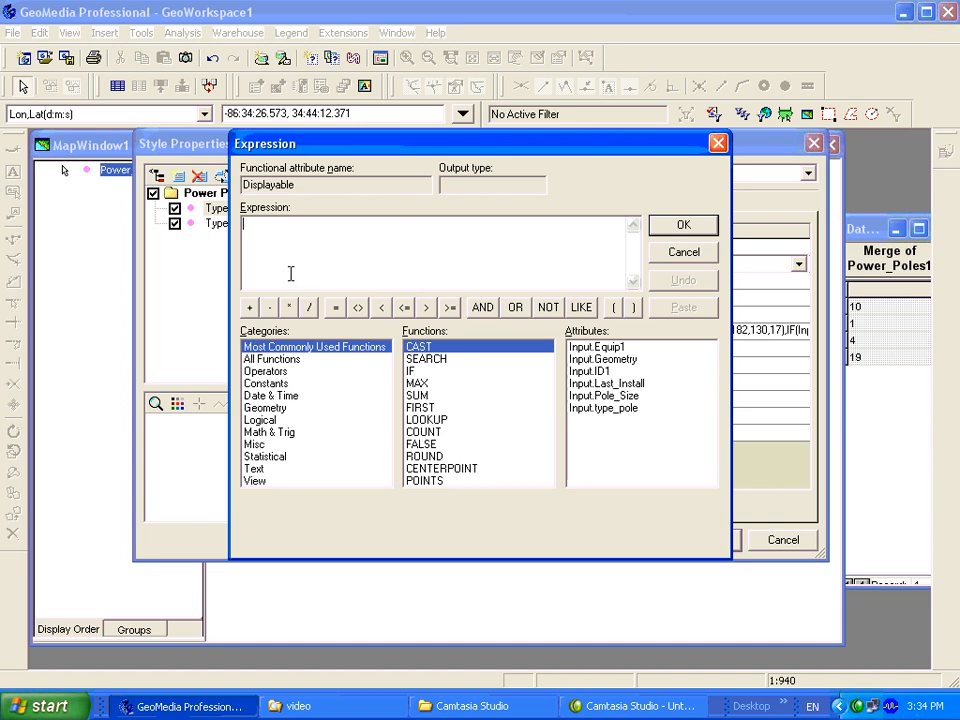
pyautogui.click(262, 420)
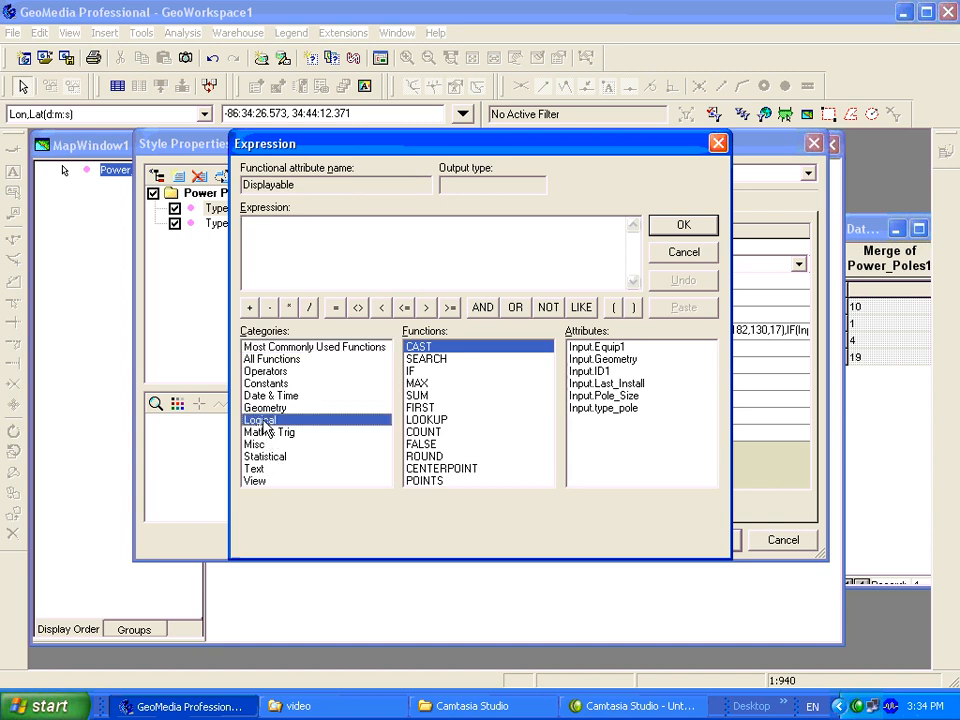
pyautogui.doubleClick(412, 359)
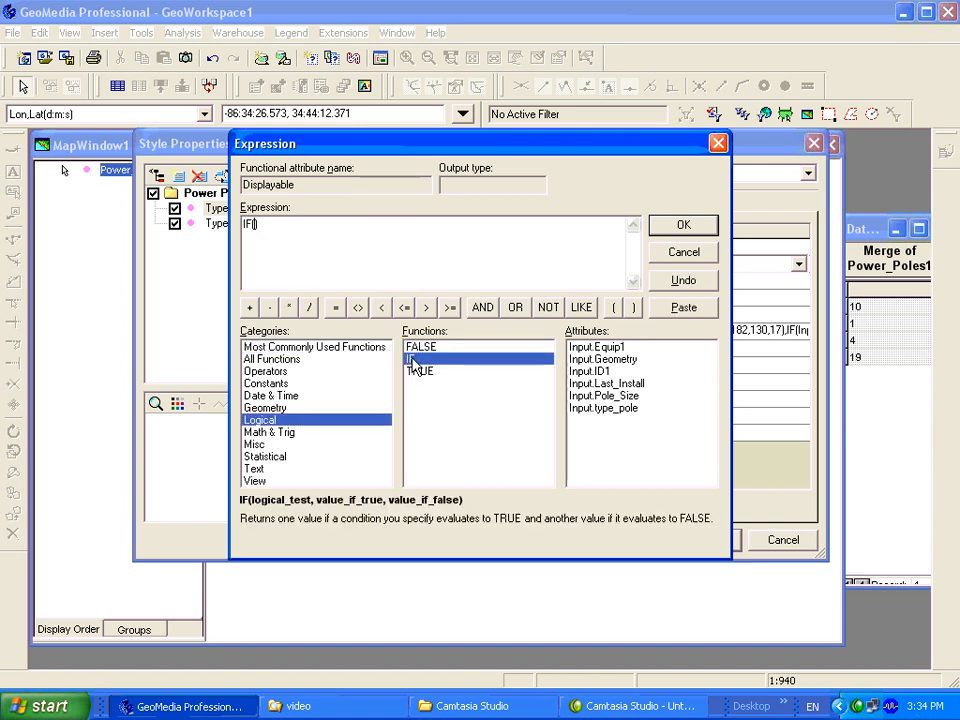
pyautogui.doubleClick(606, 349)
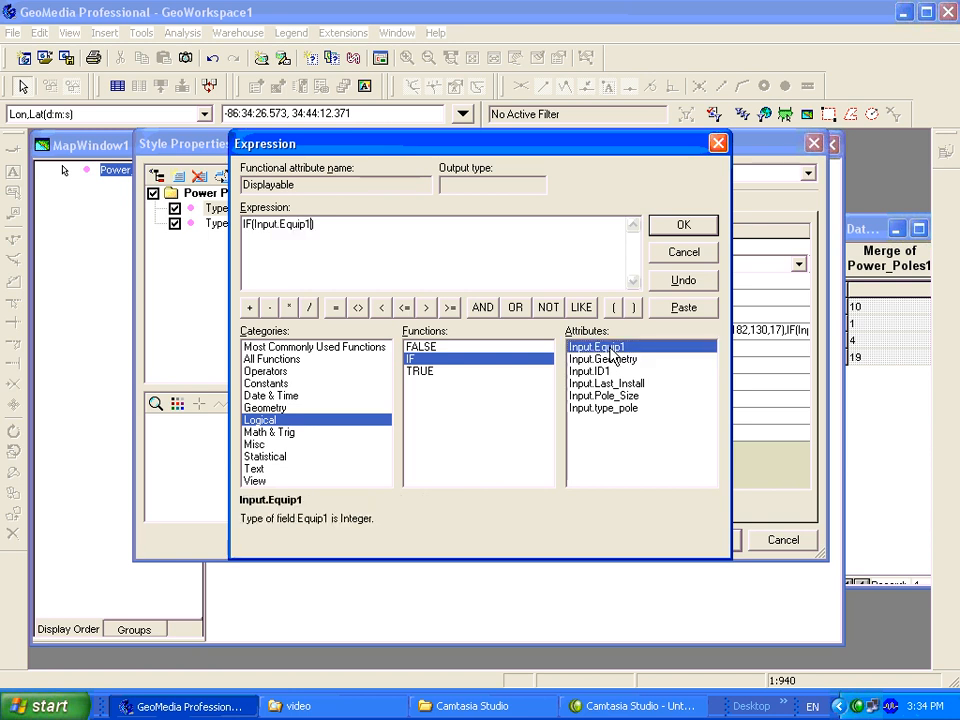
pyautogui.write('=10,')
pyautogui.doubleClick(423, 373)
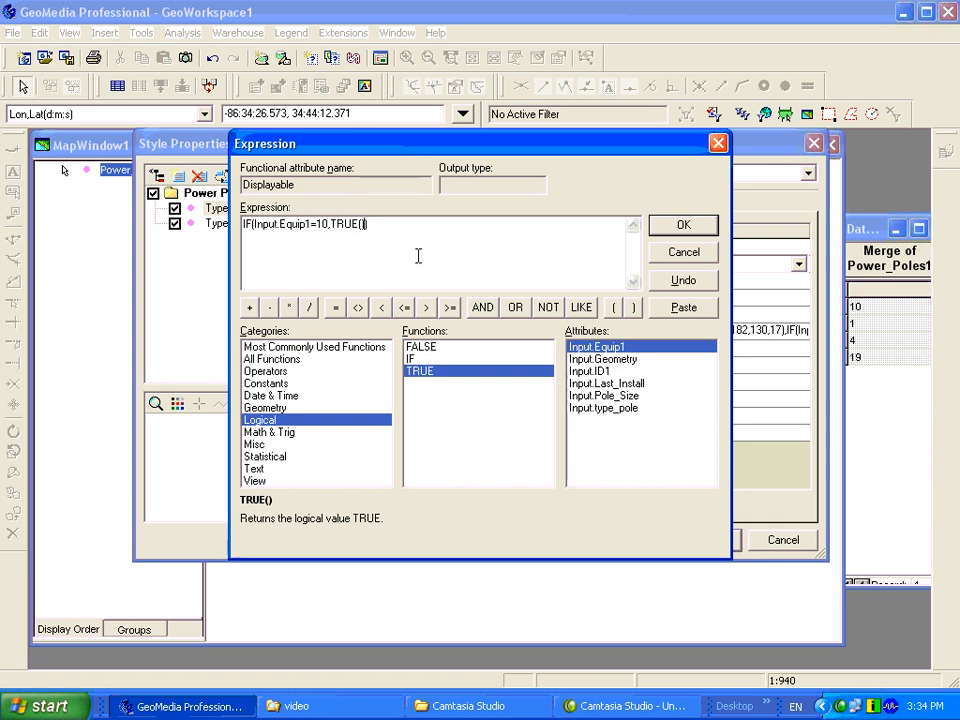
pyautogui.write(')')
pyautogui.doubleClick(419, 347)
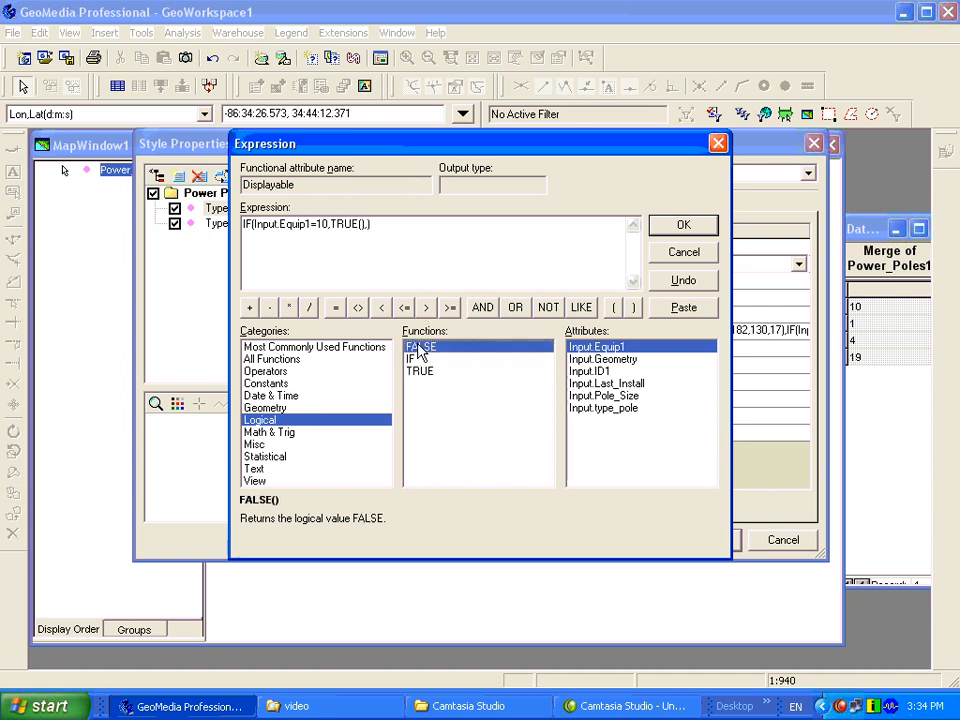
pyautogui.click(432, 227)
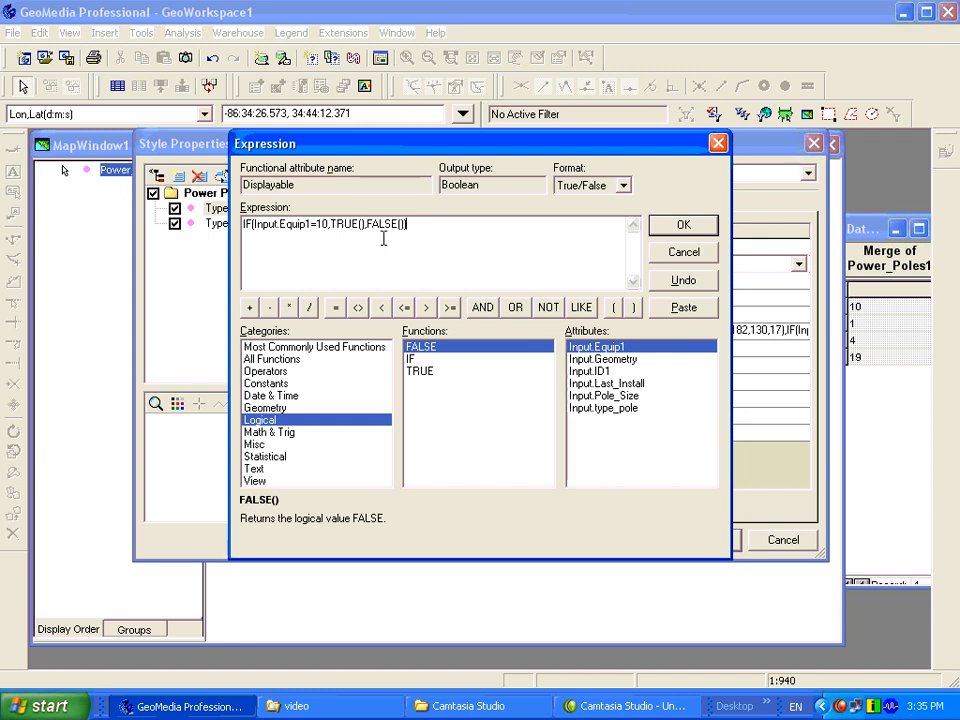
pyautogui.click(694, 228)
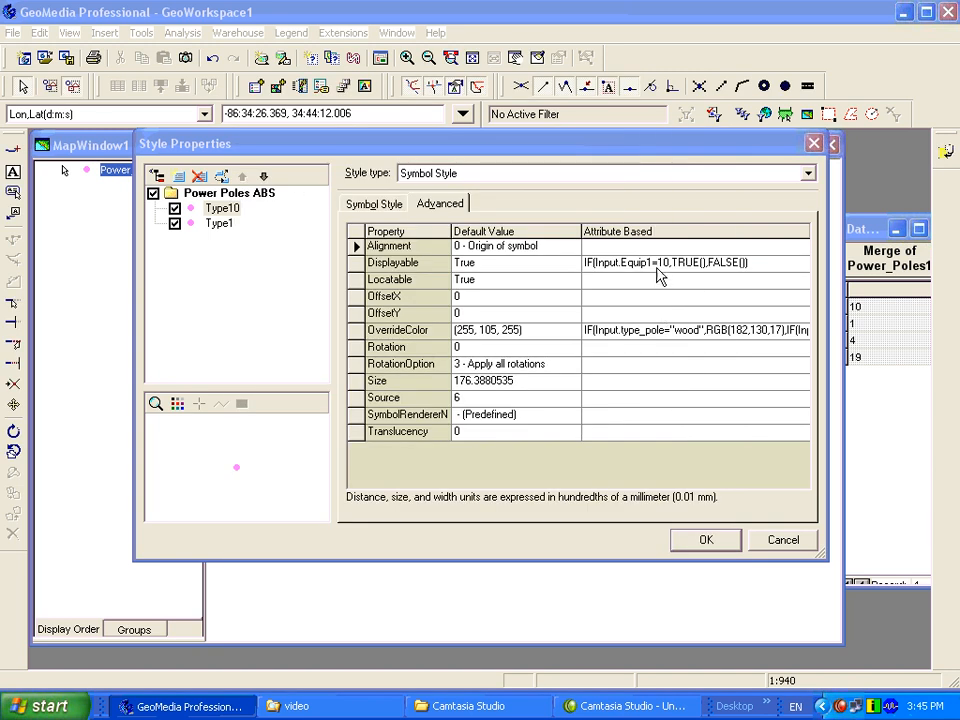
# - Reuse Type10's Displayable expression for the Type1 style, changing it to IF(Input.Equip1=1,TRUE(),FALSE())
pyautogui.click(656, 264)
pyautogui.rightClick(656, 264)
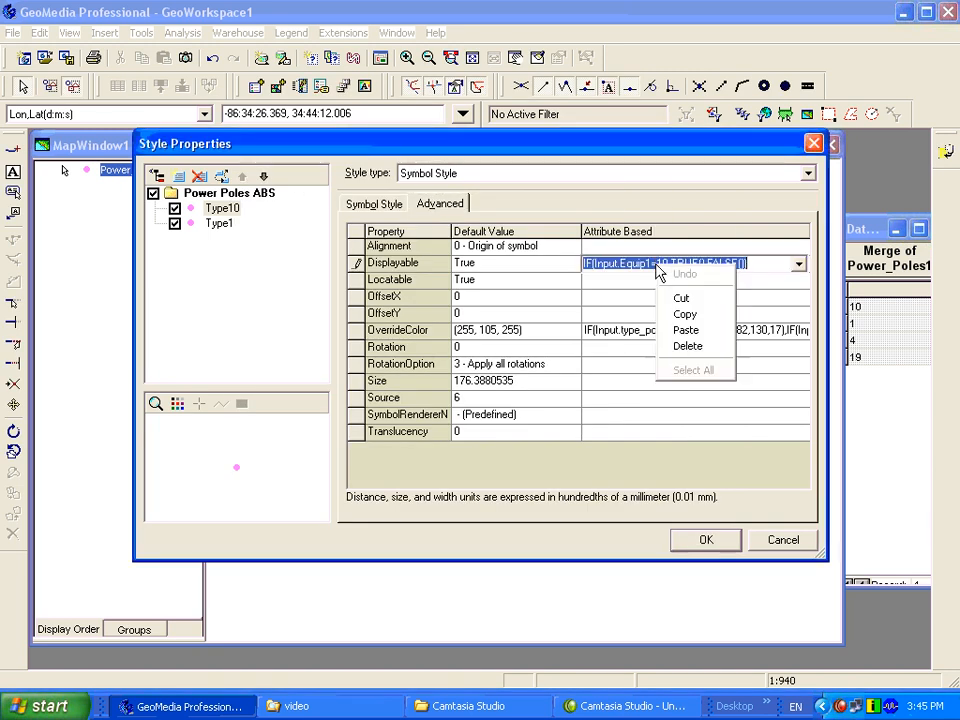
pyautogui.click(684, 315)
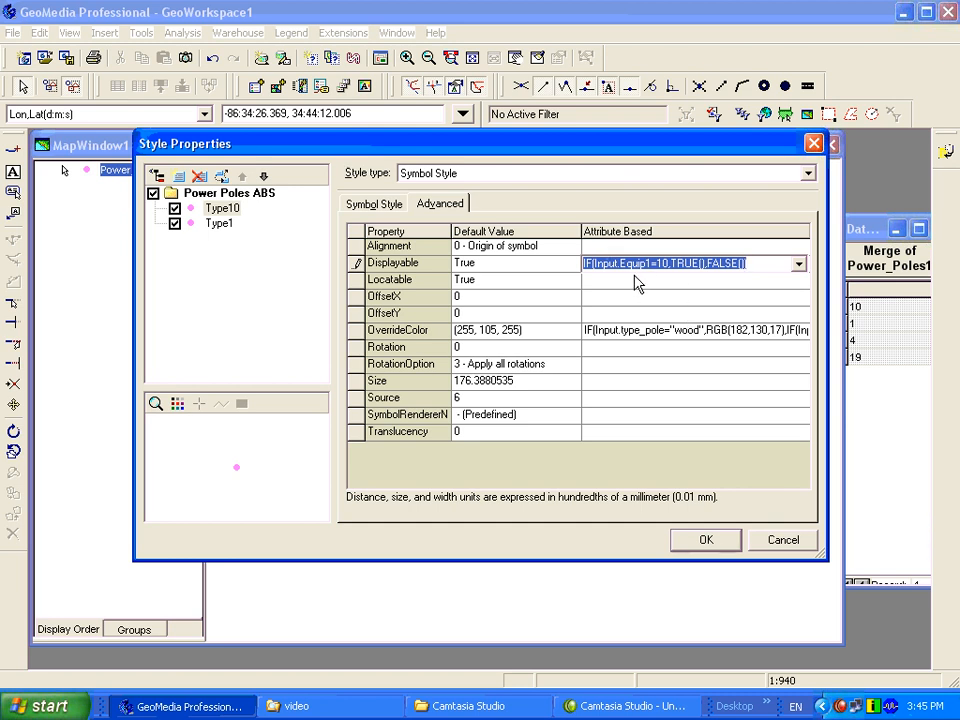
pyautogui.click(222, 227)
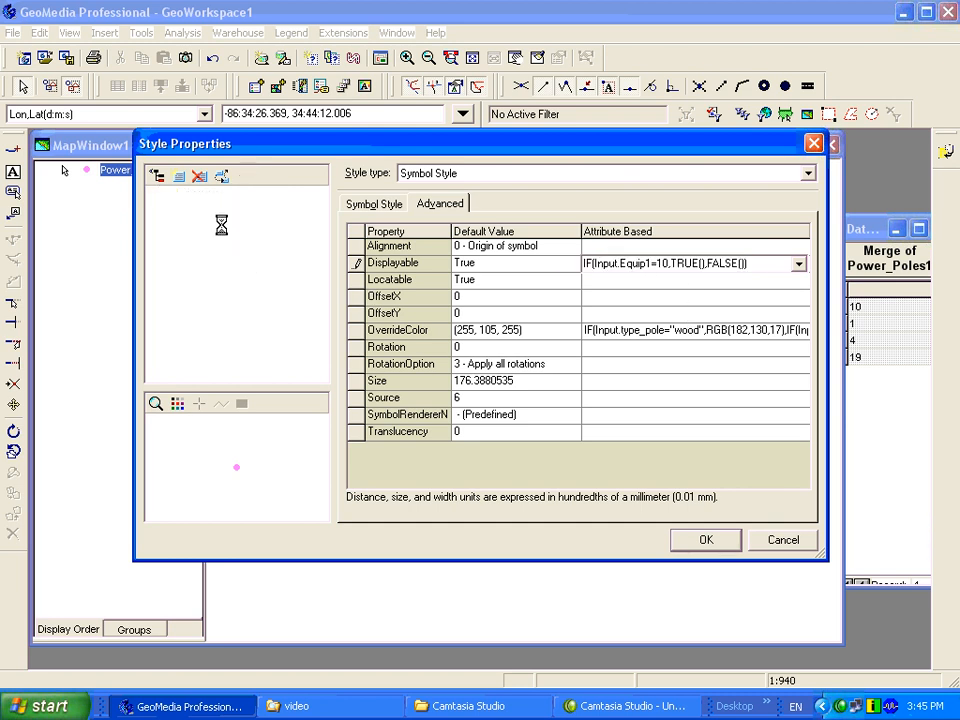
pyautogui.click(450, 206)
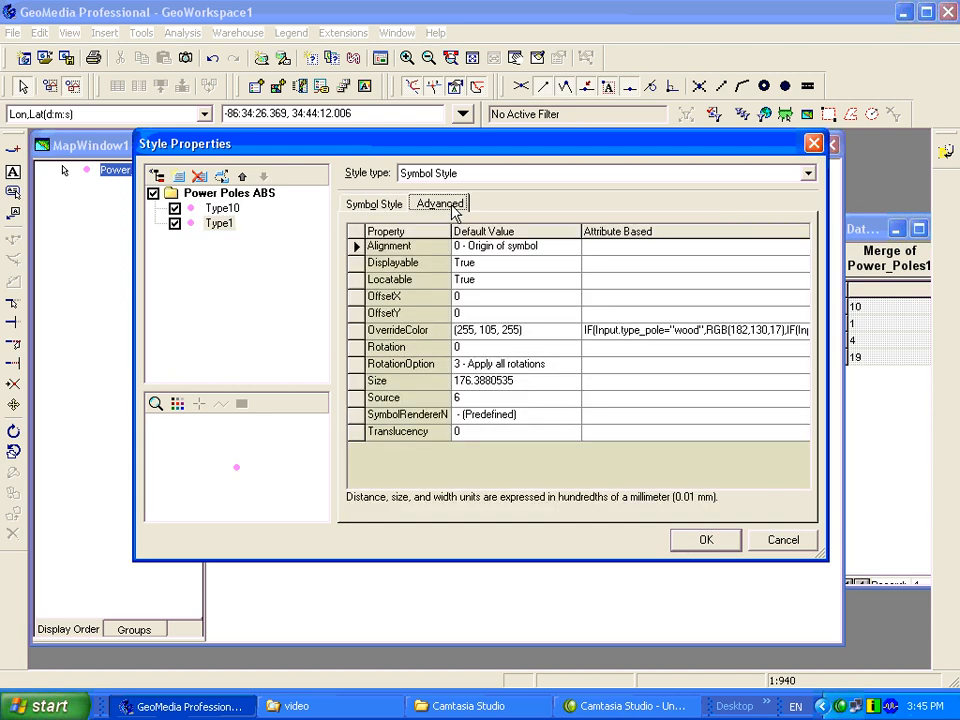
pyautogui.click(619, 264)
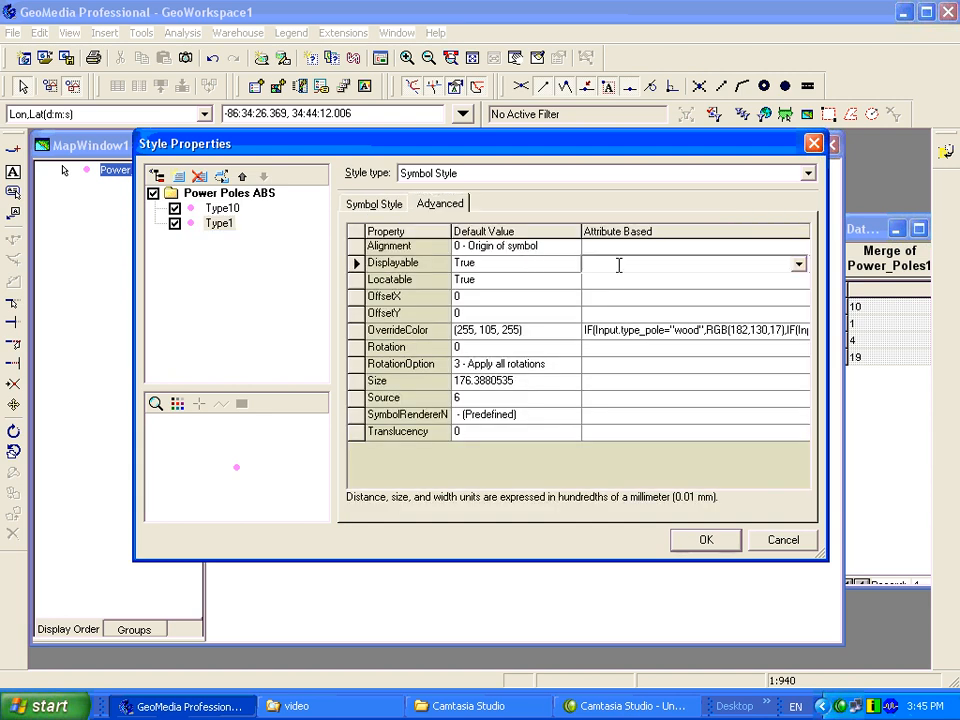
pyautogui.click(799, 265)
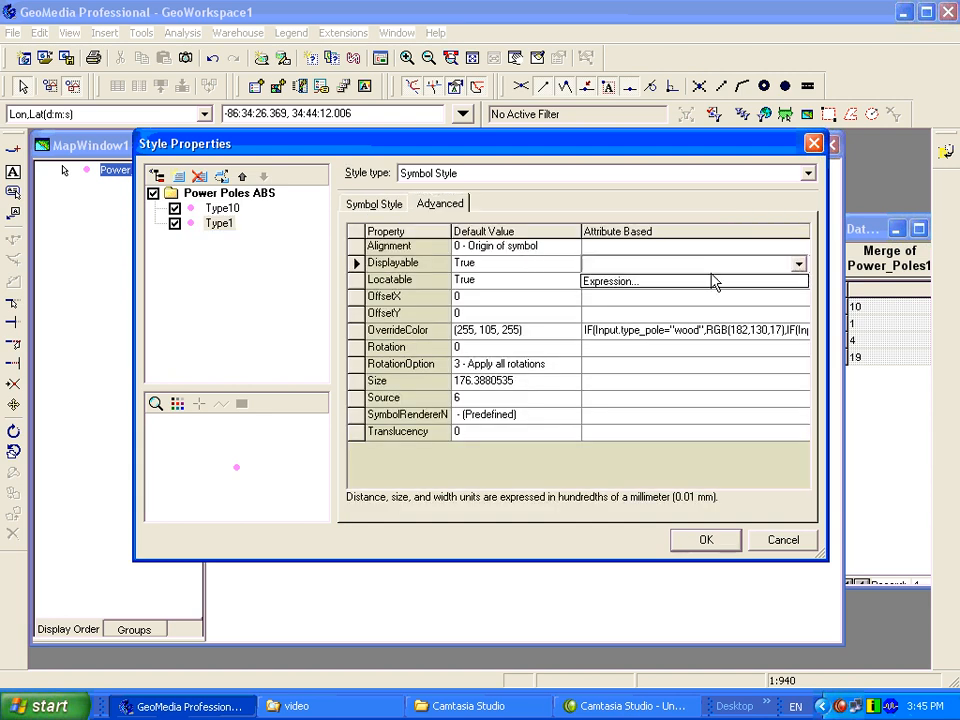
pyautogui.click(643, 283)
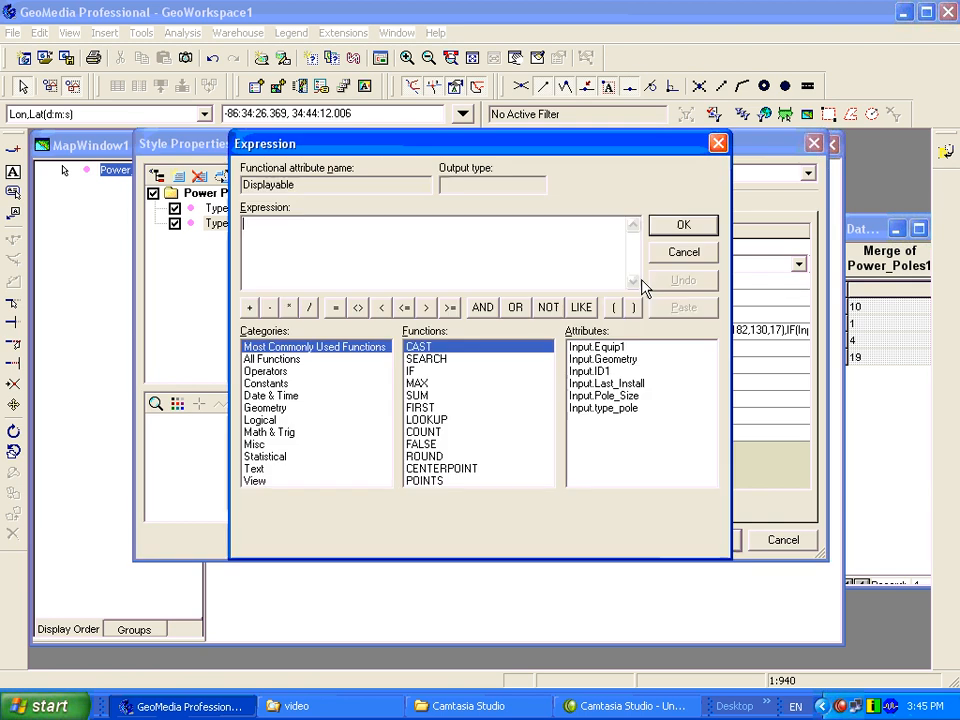
pyautogui.rightClick(367, 243)
pyautogui.click(399, 311)
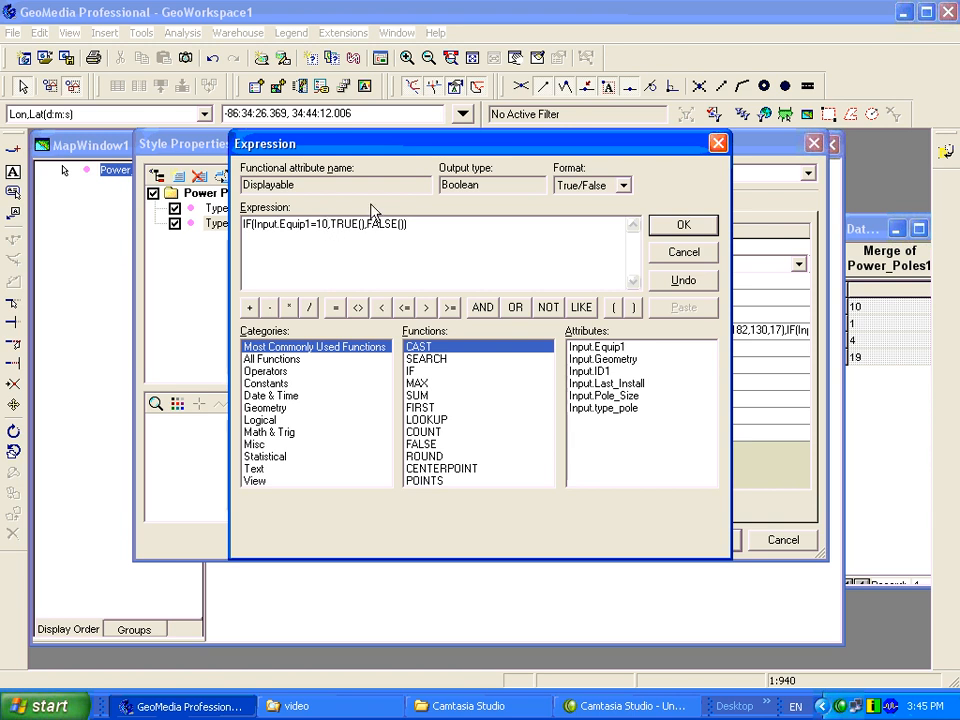
pyautogui.press('BackSpace')
pyautogui.click(696, 230)
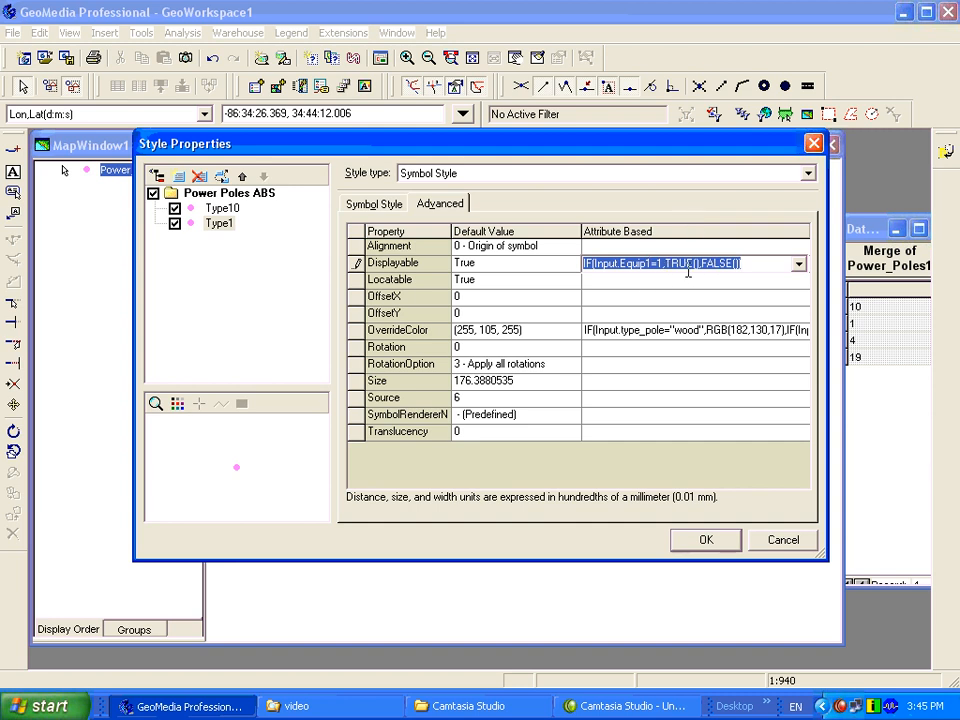
# - Set the predefined symbol of the Type10 style to Triangle Up Filled
pyautogui.click(375, 206)
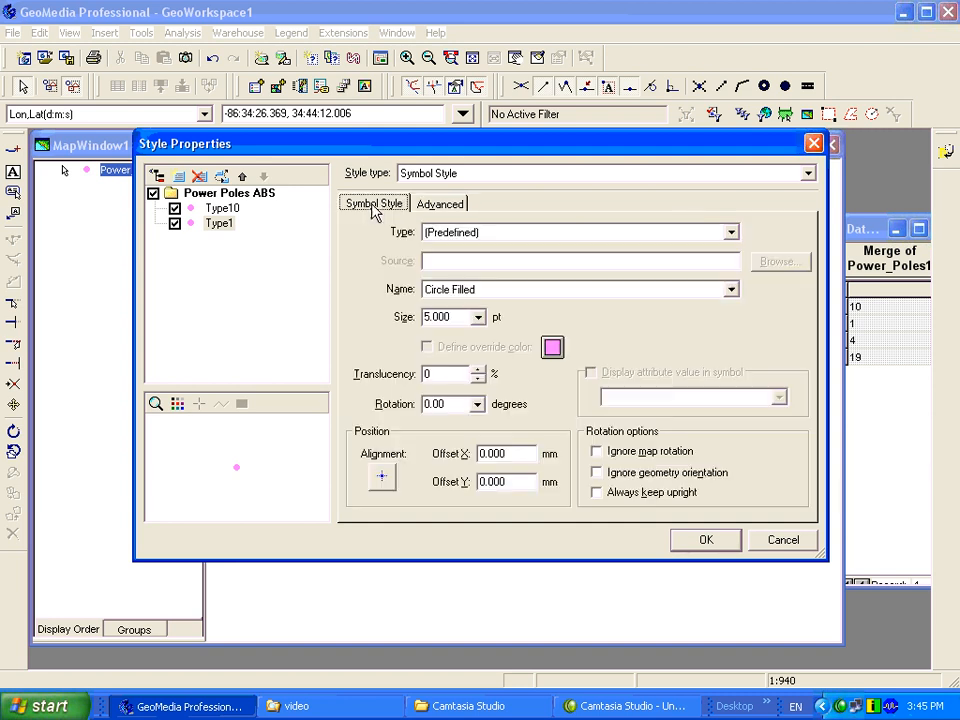
pyautogui.click(192, 210)
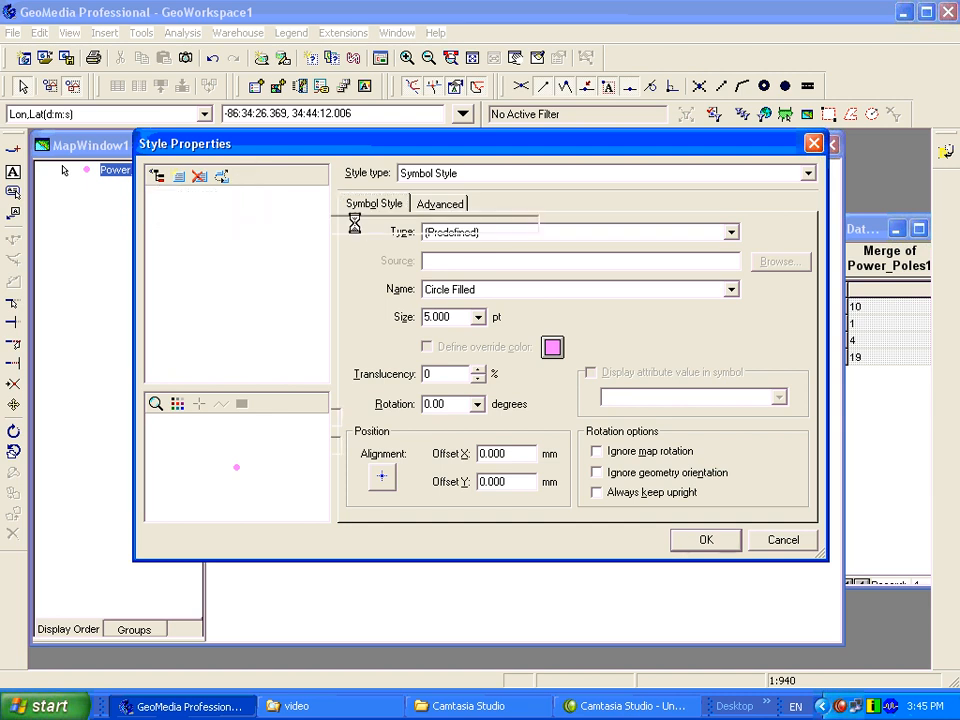
pyautogui.click(491, 291)
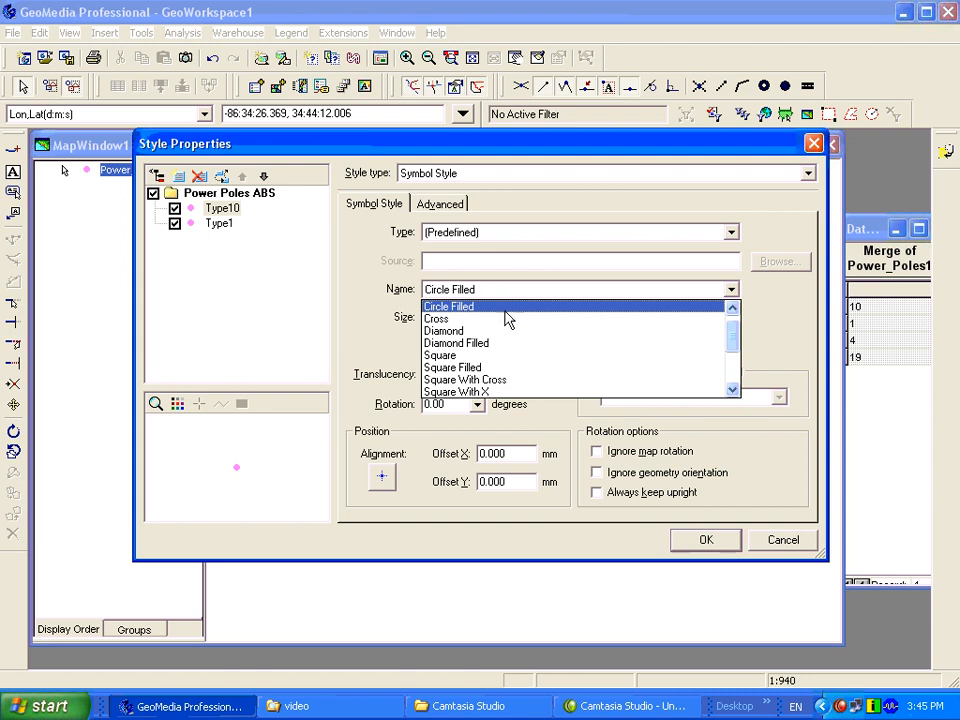
pyautogui.scroll(-2, 731, 381)
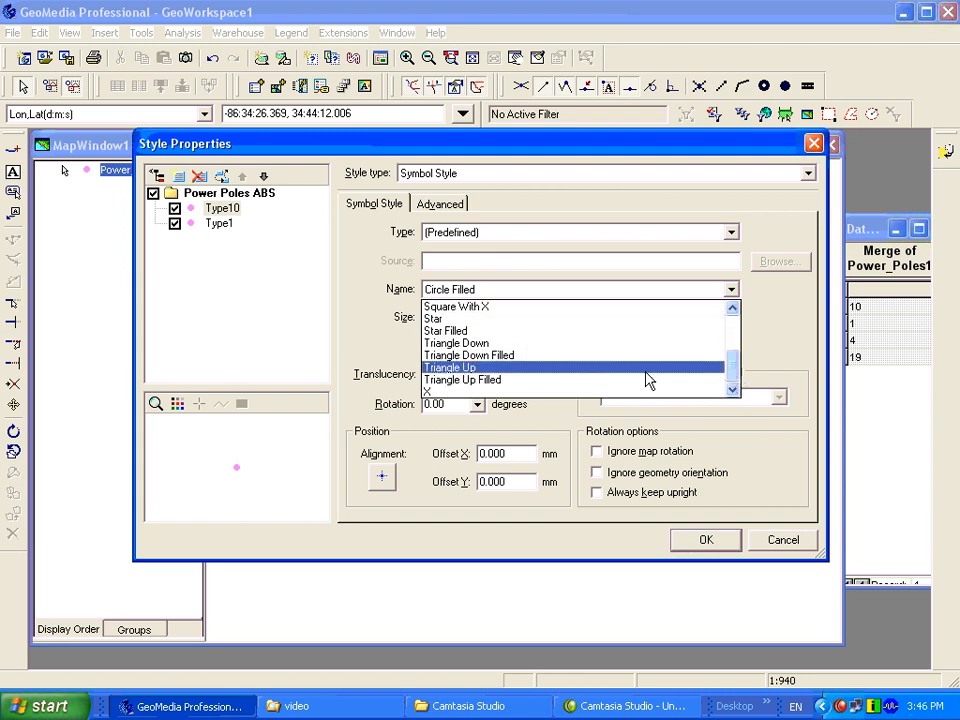
pyautogui.click(514, 385)
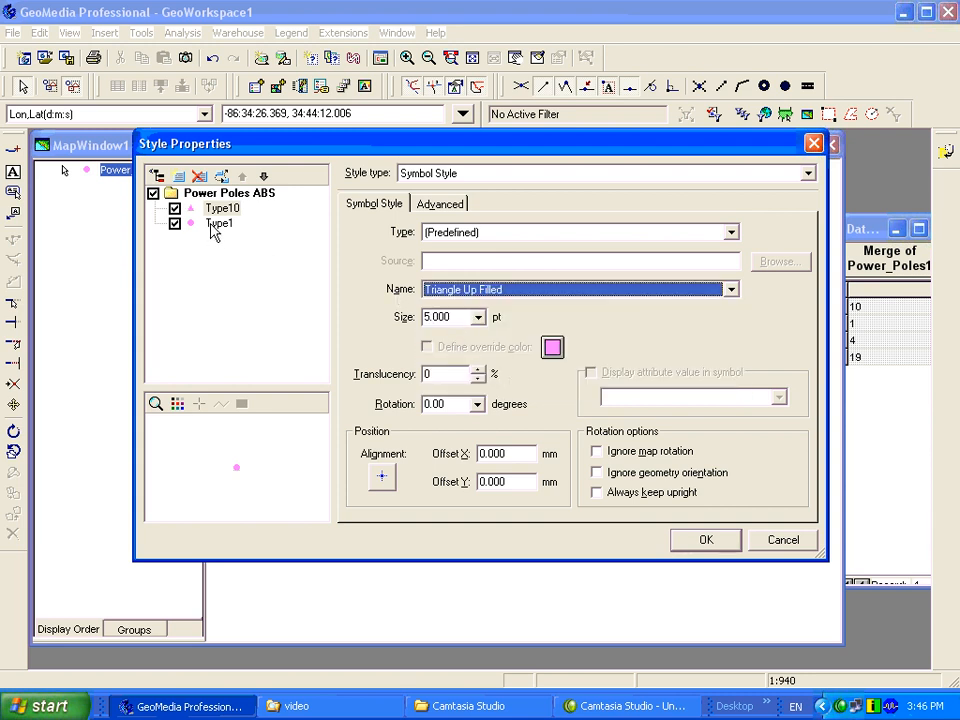
# - Set the predefined symbol of the Type1 style to Triangle Down Filled
pyautogui.click(214, 223)
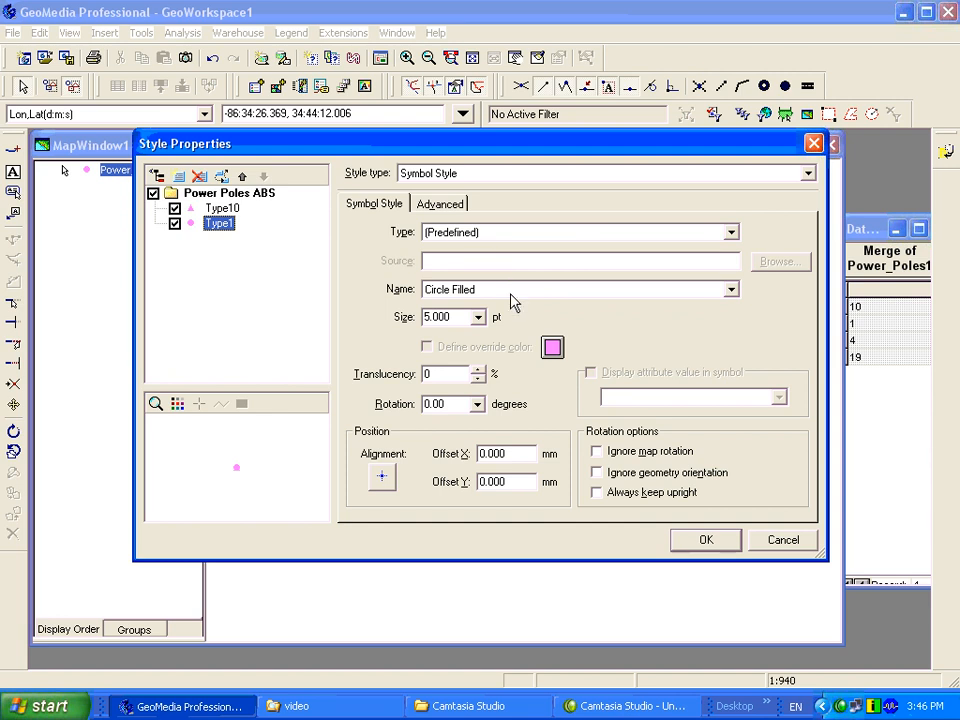
pyautogui.click(685, 289)
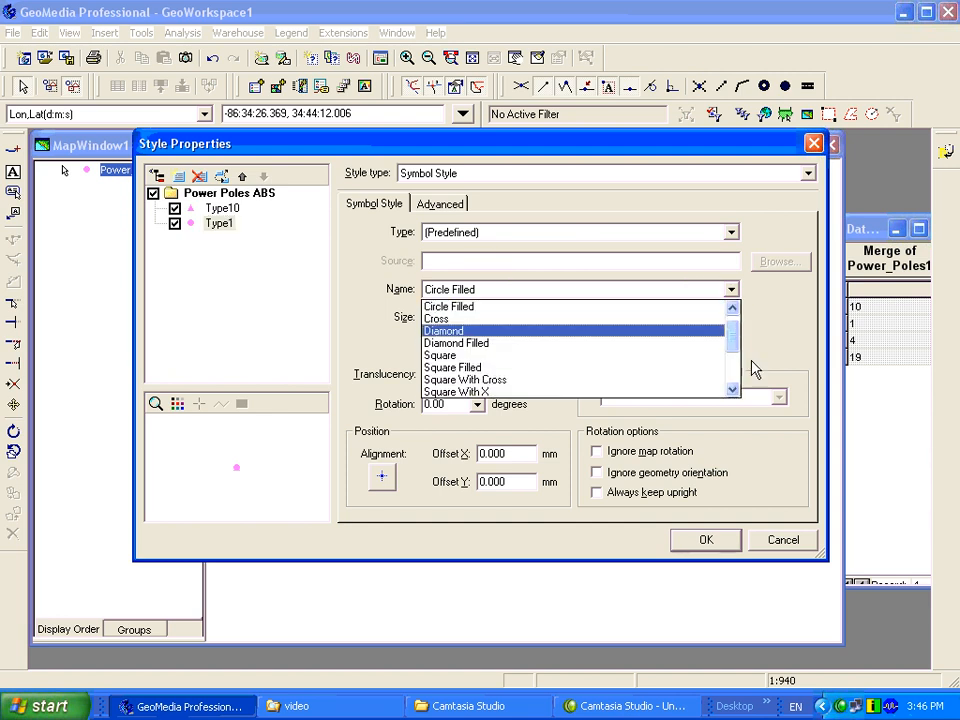
pyautogui.click(732, 386)
pyautogui.click(480, 355)
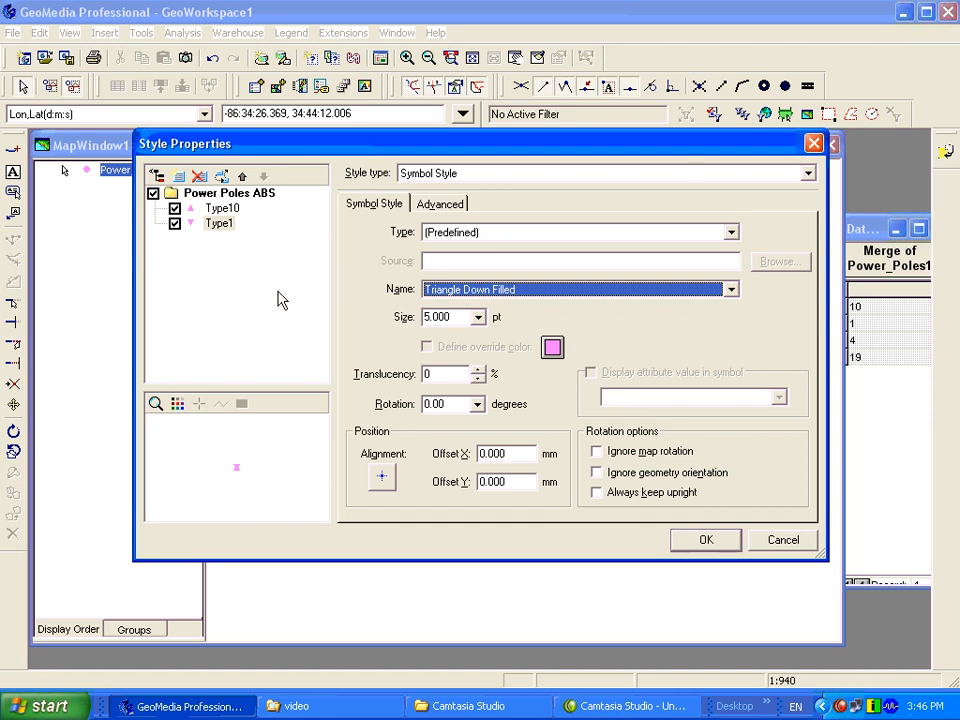
# - Add two more sub-styles under Power Poles ABS by copying and pasting Type1, then its copy
pyautogui.click(222, 227)
pyautogui.rightClick(222, 227)
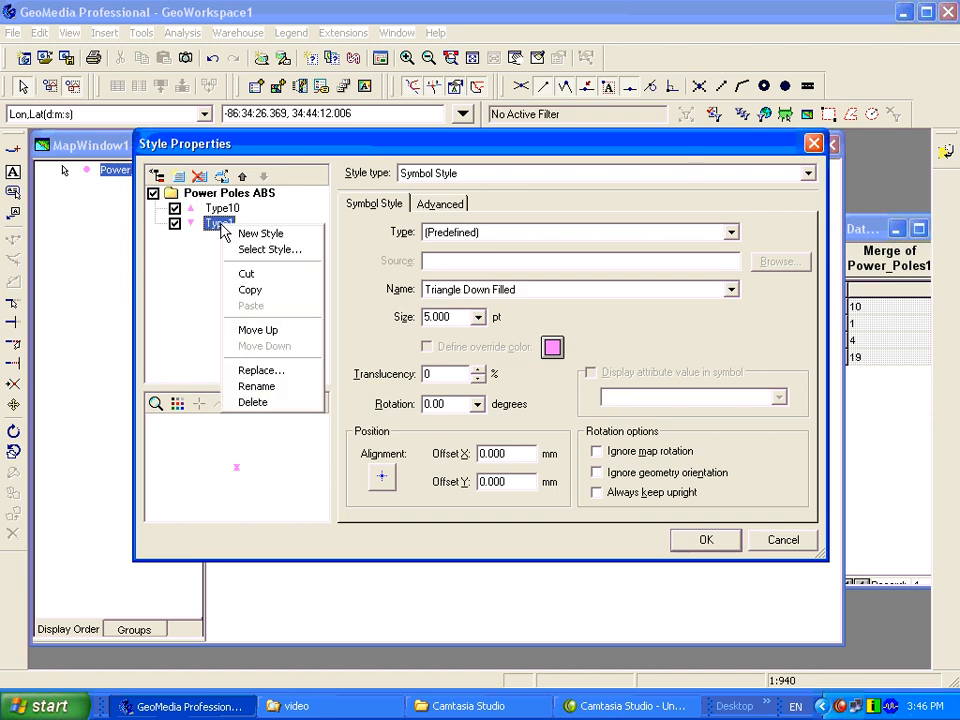
pyautogui.click(251, 289)
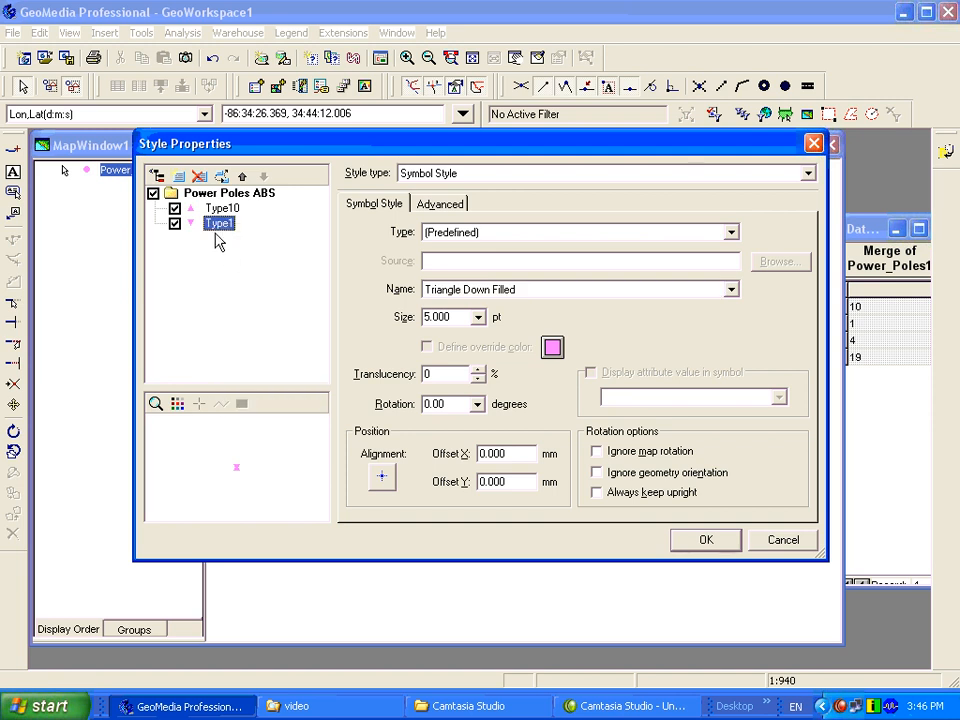
pyautogui.rightClick(218, 233)
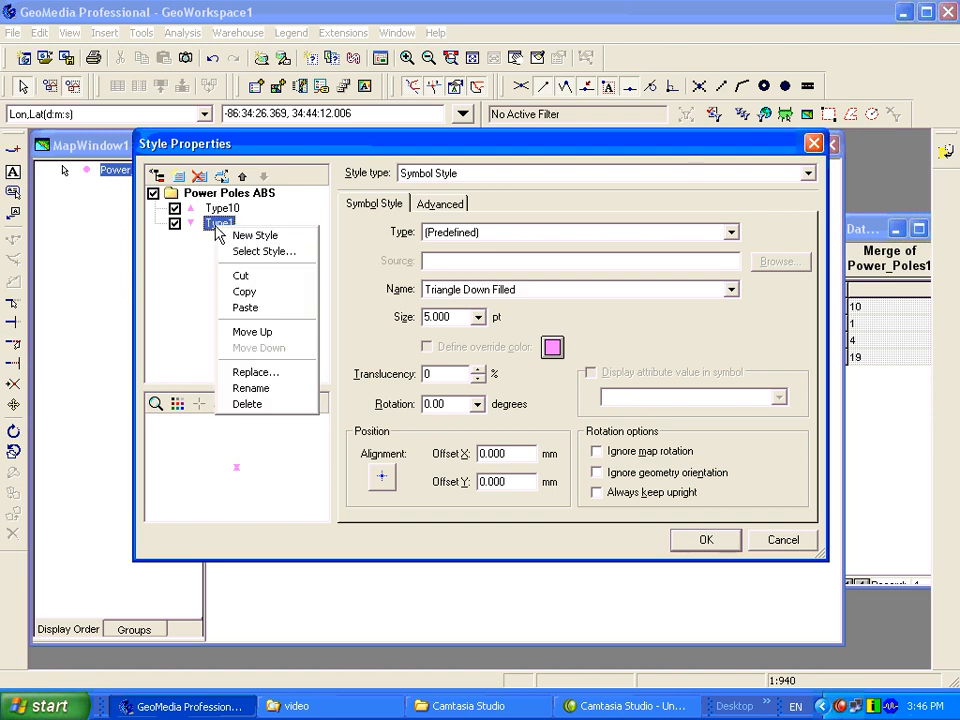
pyautogui.click(243, 306)
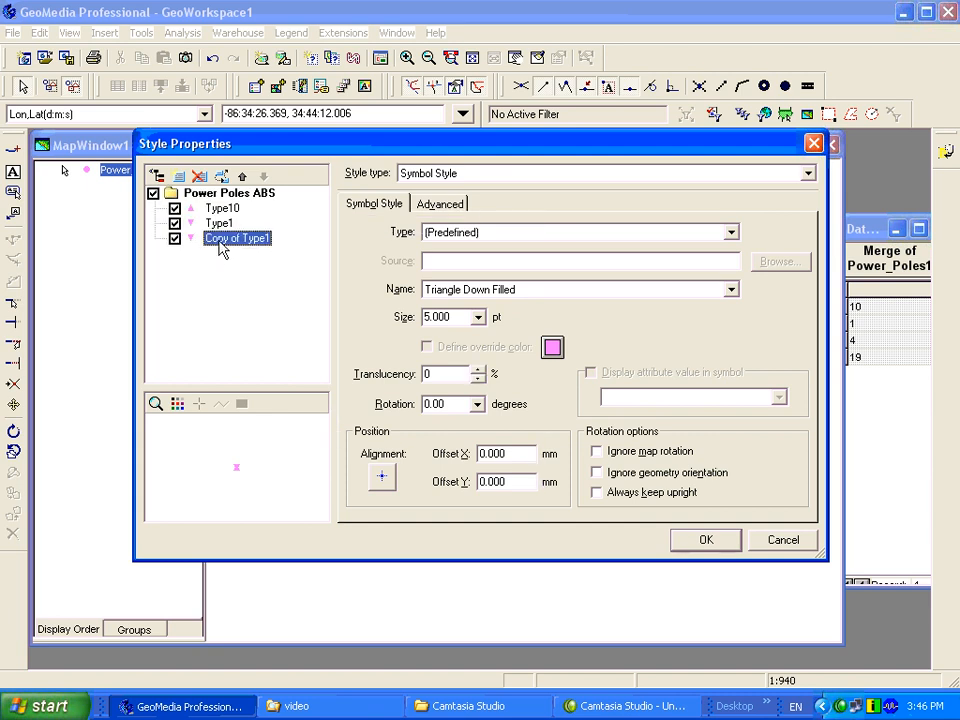
pyautogui.rightClick(219, 240)
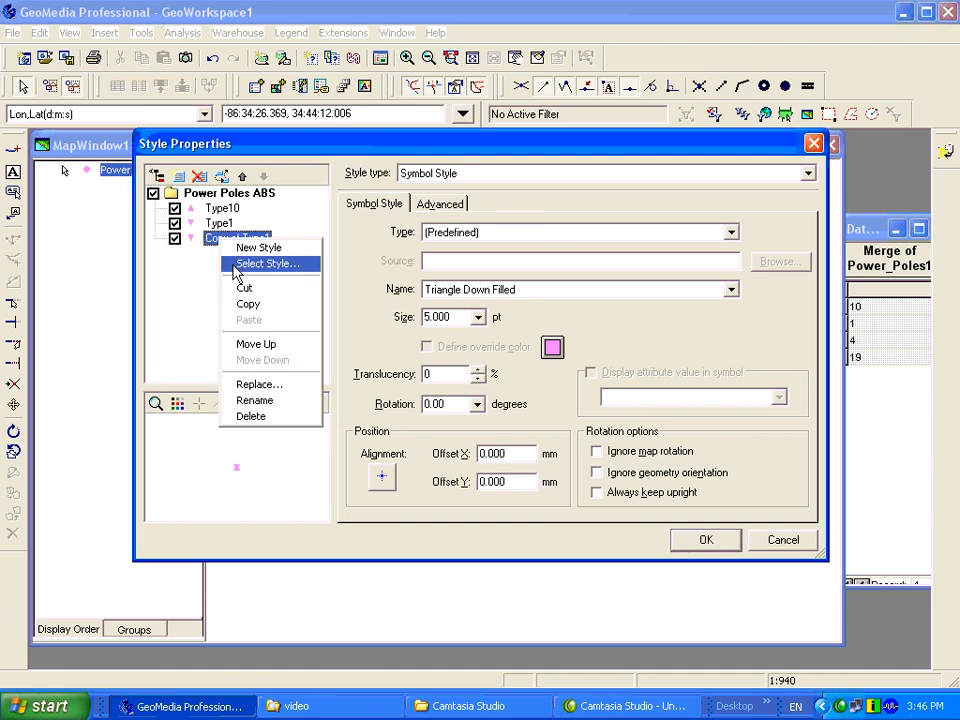
pyautogui.click(250, 305)
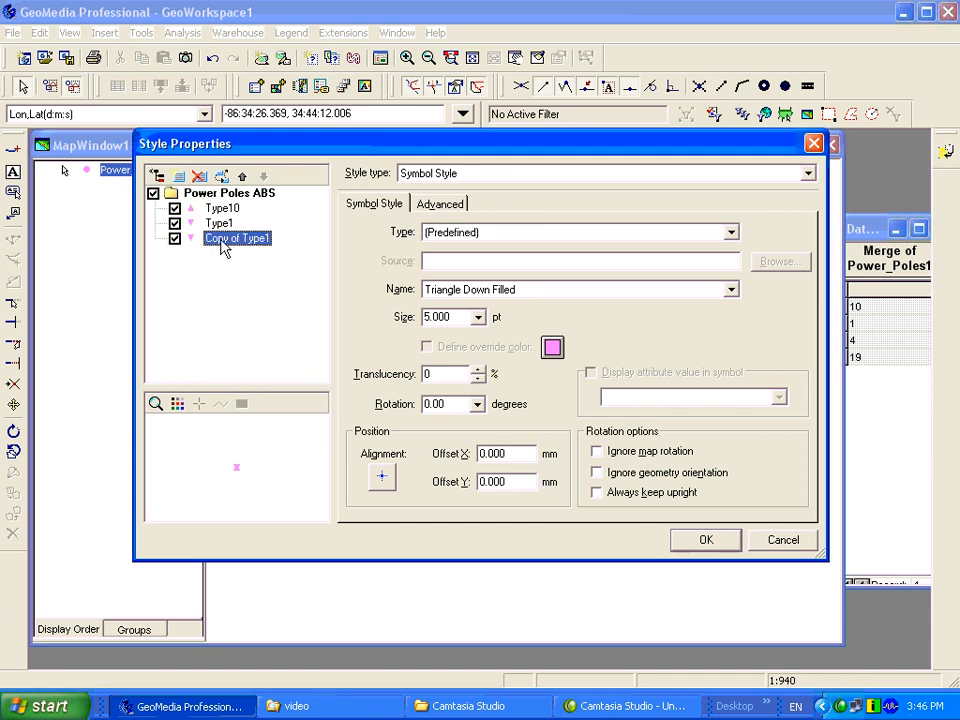
pyautogui.rightClick(222, 248)
pyautogui.click(245, 322)
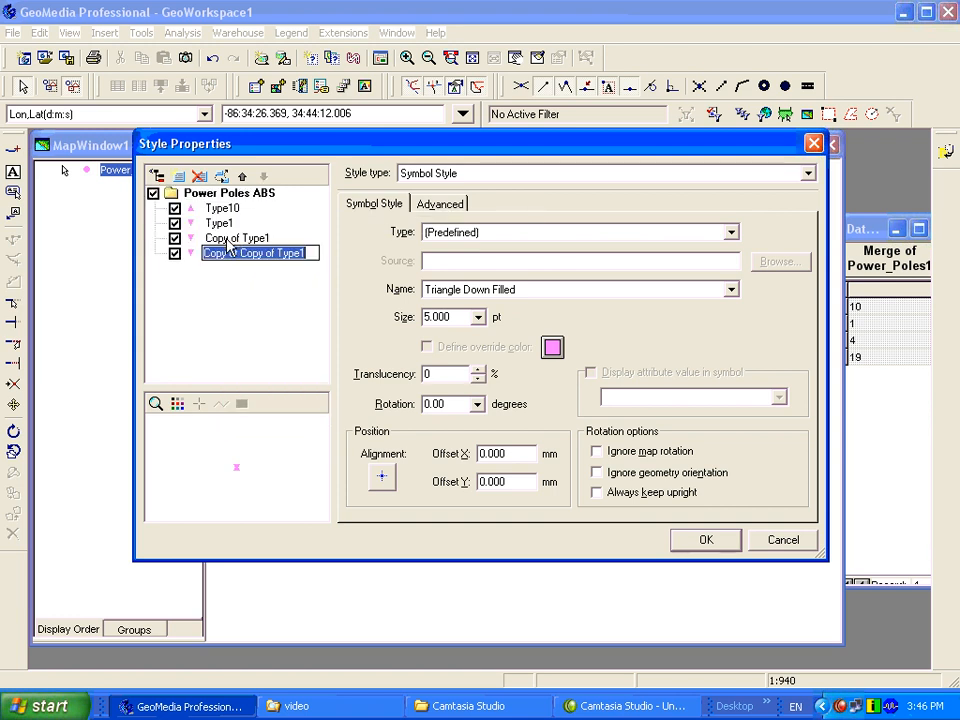
# - Rename the first copied sub-style as Type4 and the second one as Type19
pyautogui.click(236, 240)
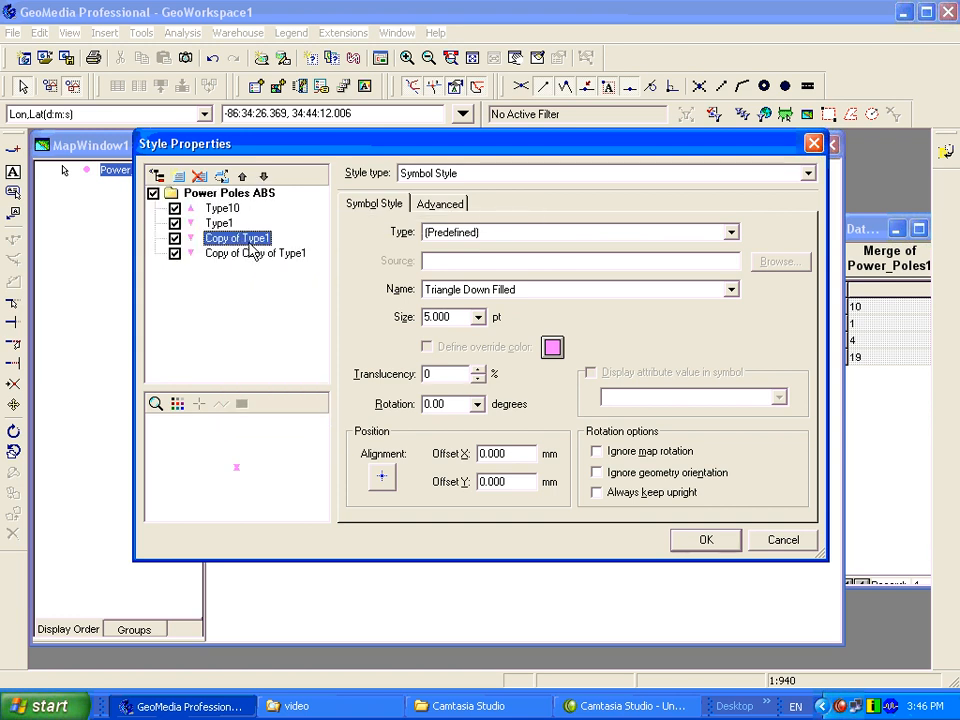
pyautogui.click(251, 243)
pyautogui.write('T')
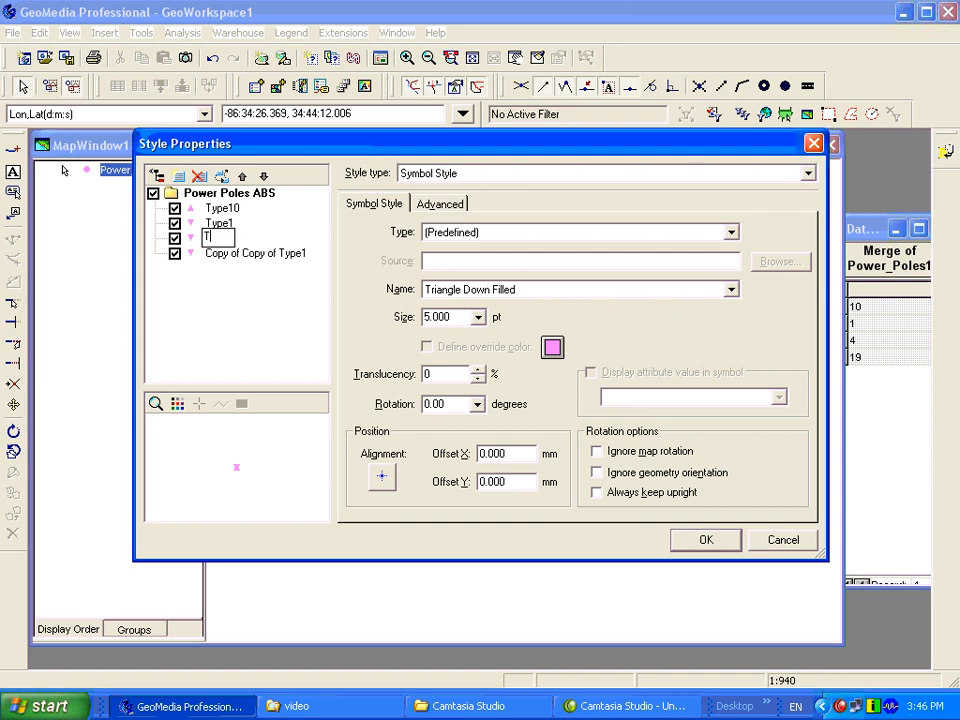
pyautogui.write('ypeppe4')
pyautogui.click(258, 253)
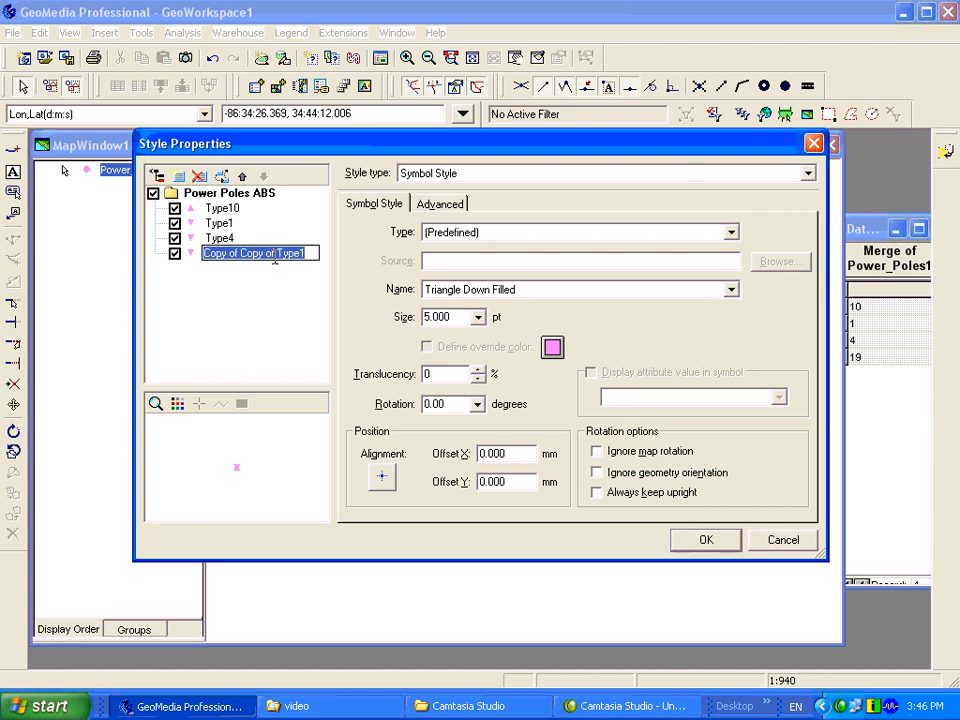
pyautogui.write('Type')
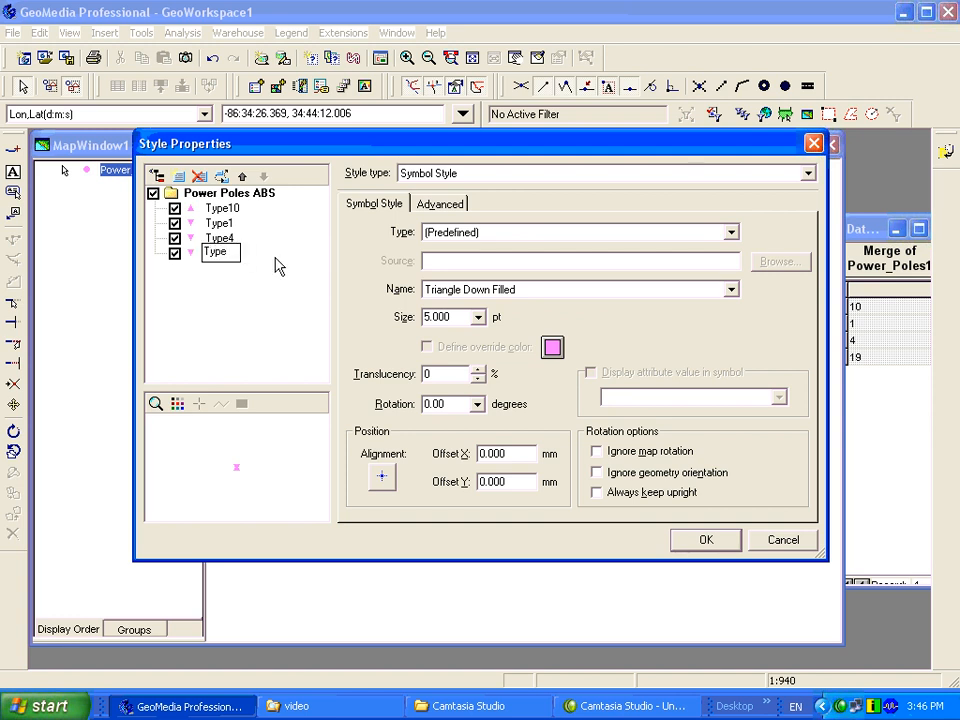
pyautogui.write('190')
pyautogui.press('Return')
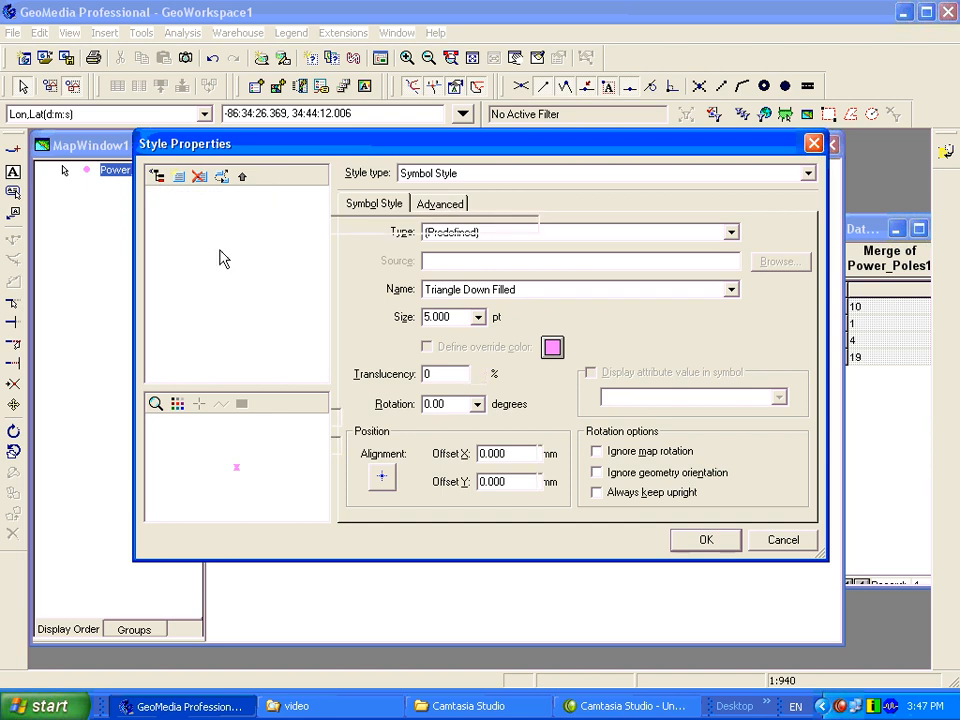
# - Set the symbol of the Type4 style to Circle and that of Type19 to Star Filled
pyautogui.click(604, 293)
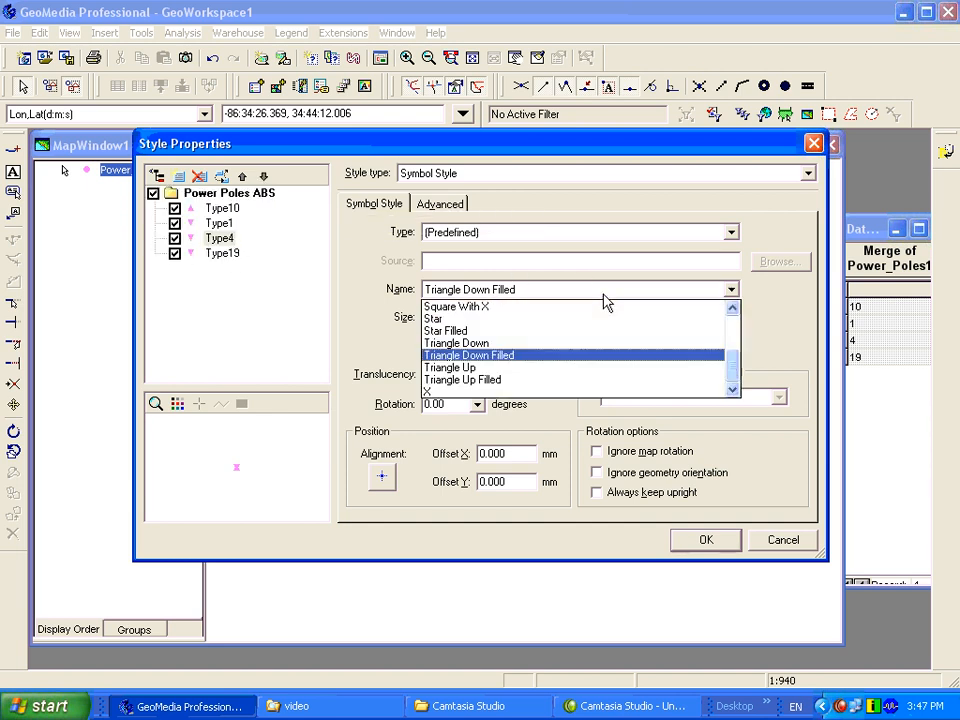
pyautogui.moveTo(731, 368); pyautogui.dragTo(735, 328)
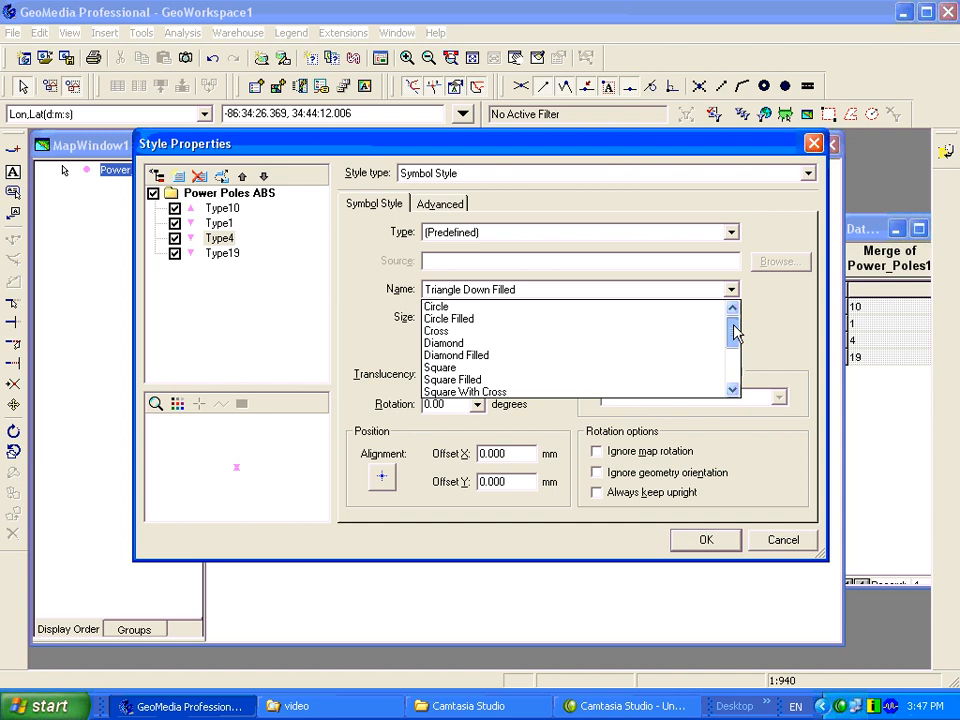
pyautogui.click(536, 309)
pyautogui.click(221, 253)
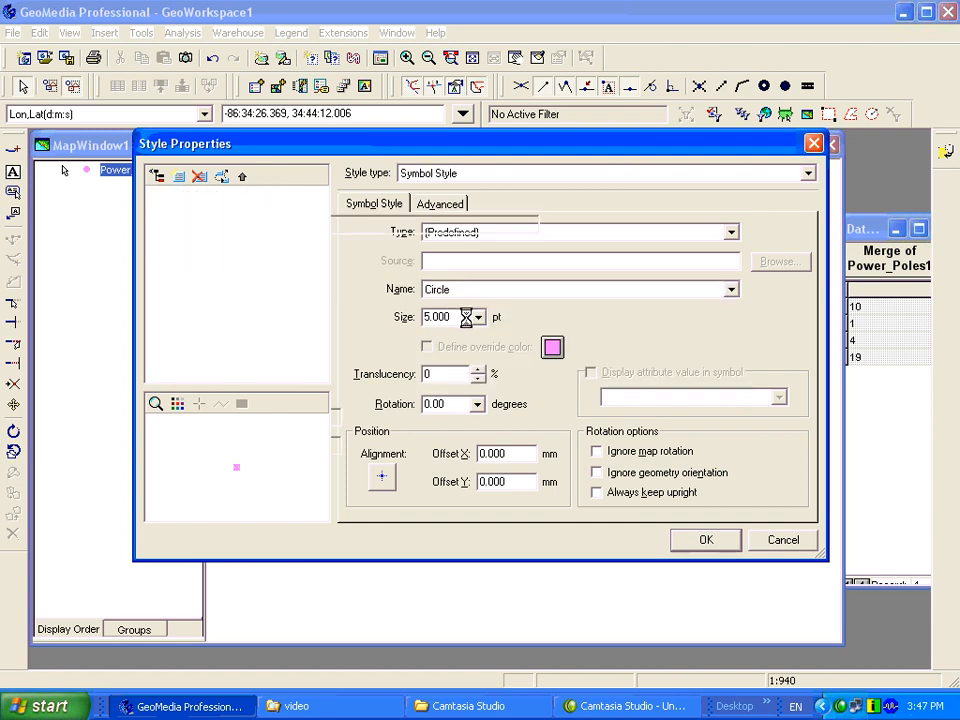
pyautogui.click(730, 290)
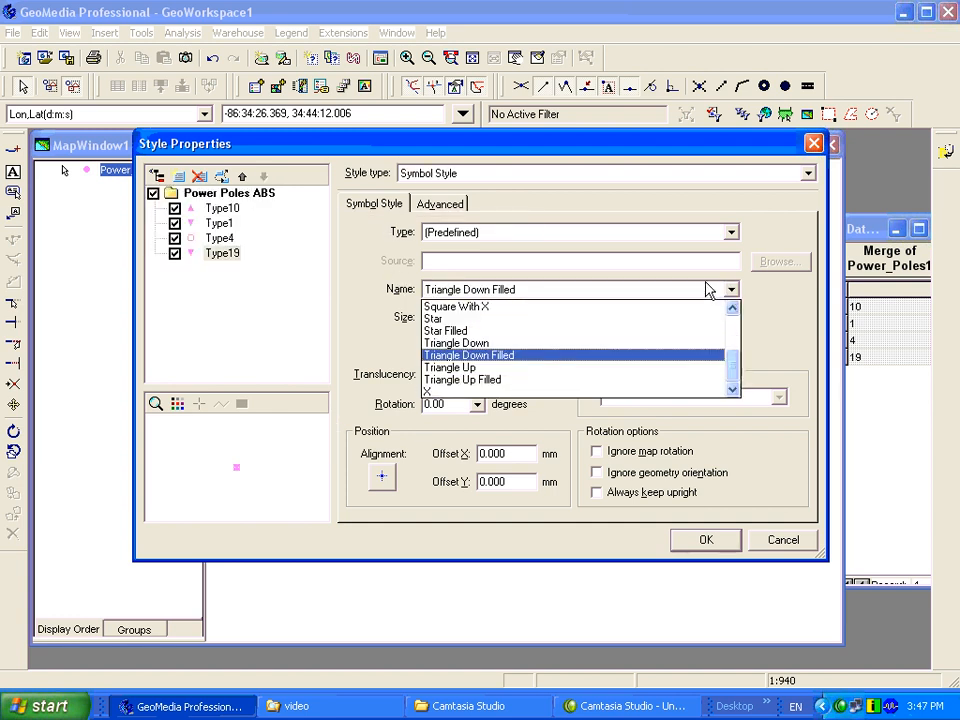
pyautogui.click(563, 331)
# - Change the Displayable expression of the Type4 style to IF(Input.Equip1=4,TRUE(),FALSE())
pyautogui.click(218, 238)
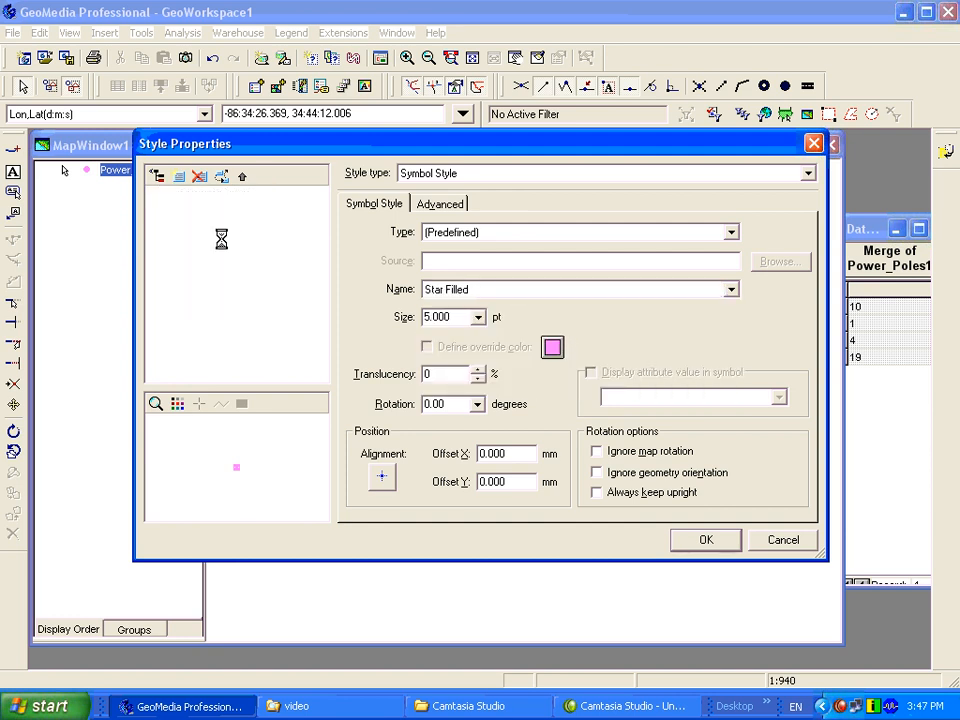
pyautogui.click(455, 207)
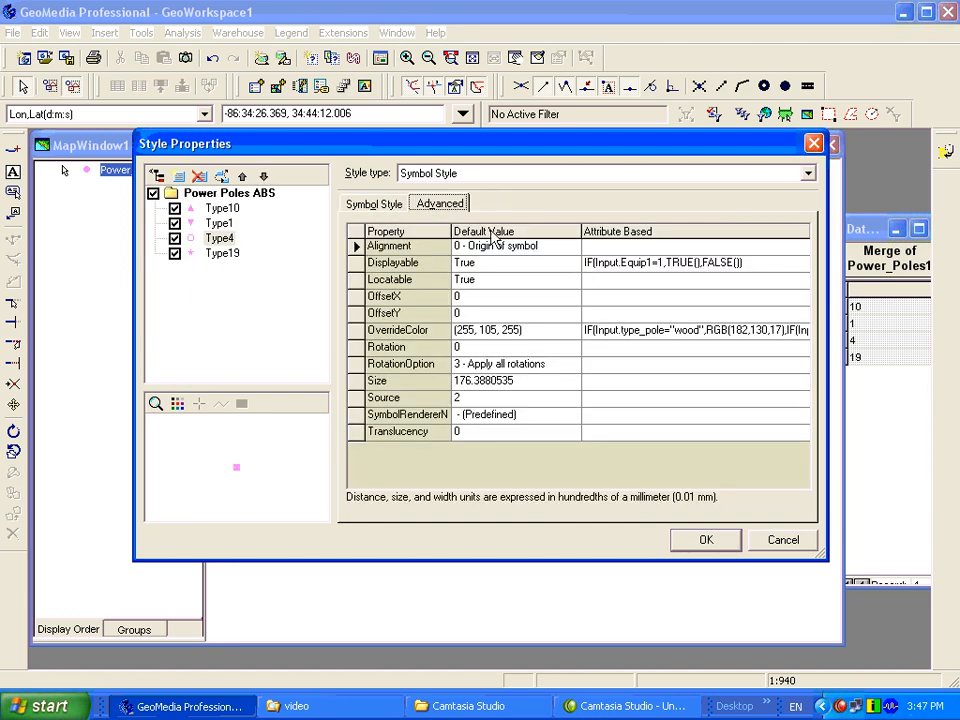
pyautogui.click(655, 264)
pyautogui.click(656, 263)
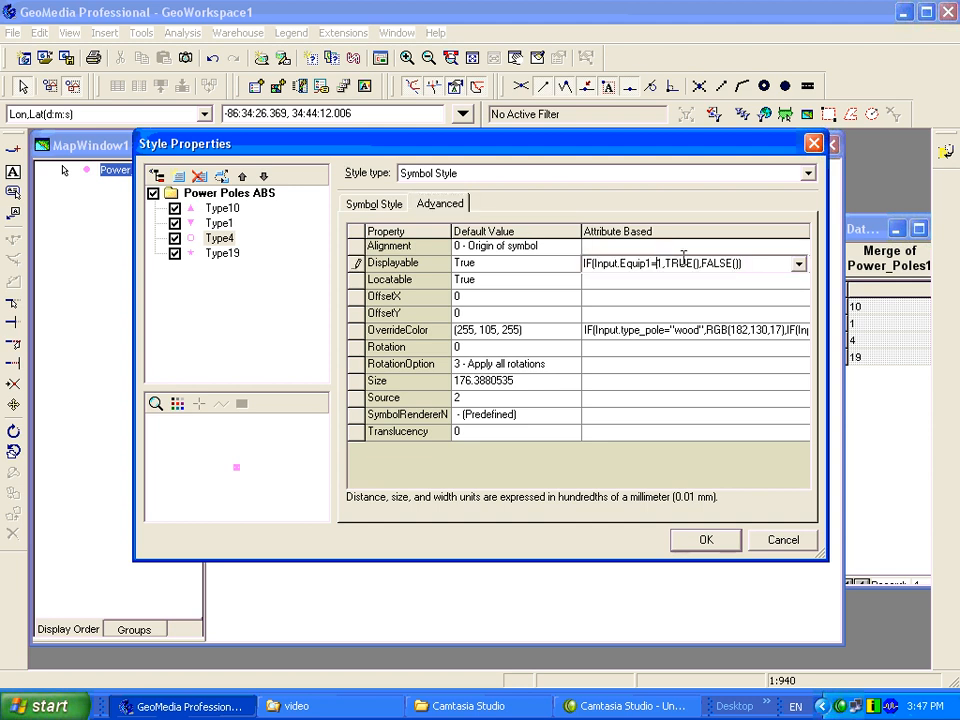
pyautogui.press('Delete')
pyautogui.write('4')
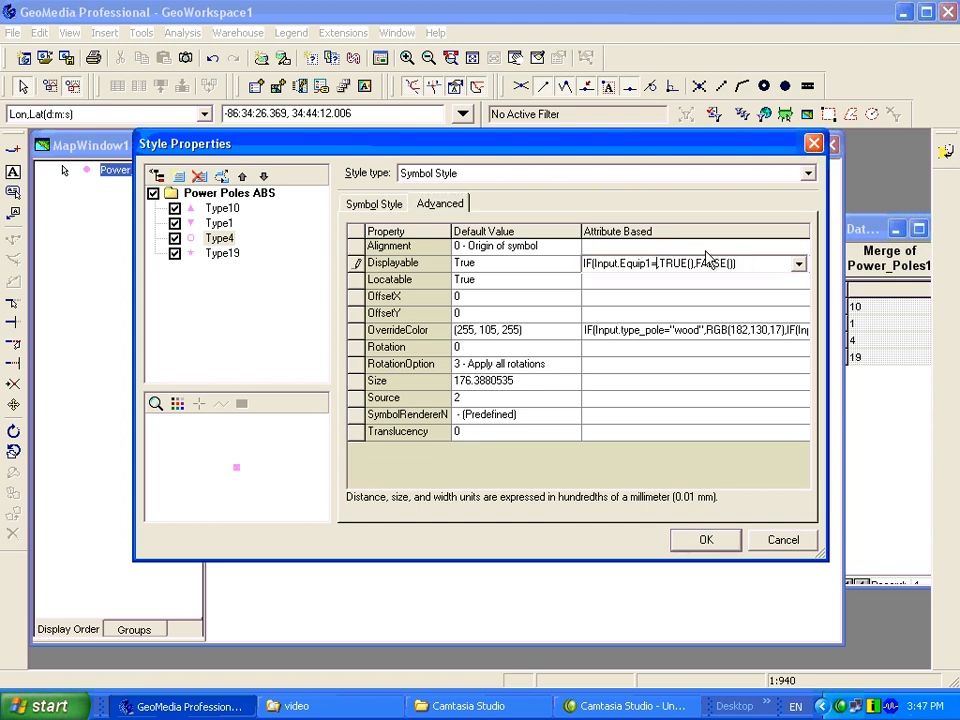
# - Change the Displayable expression of the Type19 style to IF(Input.Equip1=19,TRUE(),FALSE()) and apply the Power Poles ABS style to the map
pyautogui.click(234, 254)
pyautogui.click(450, 208)
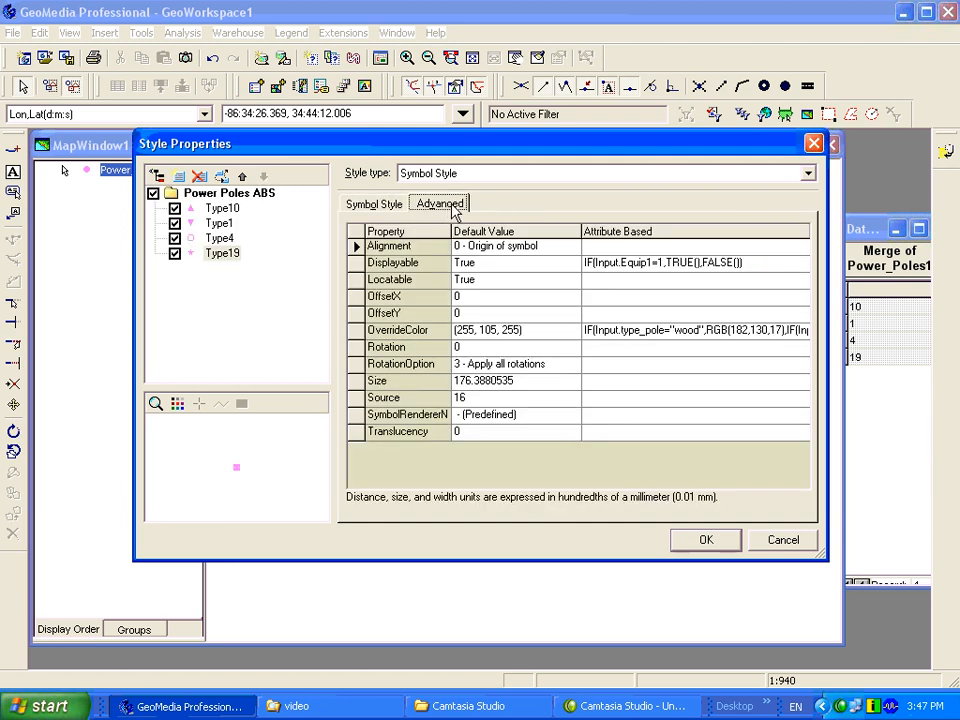
pyautogui.click(660, 265)
pyautogui.click(658, 264)
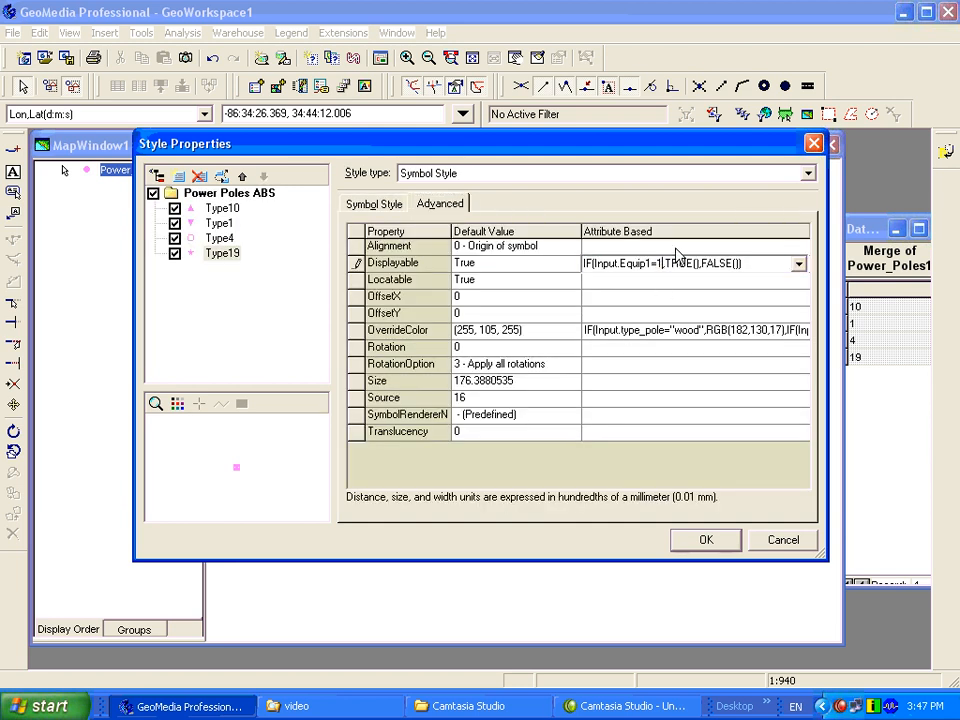
pyautogui.write('9')
pyautogui.click(250, 320)
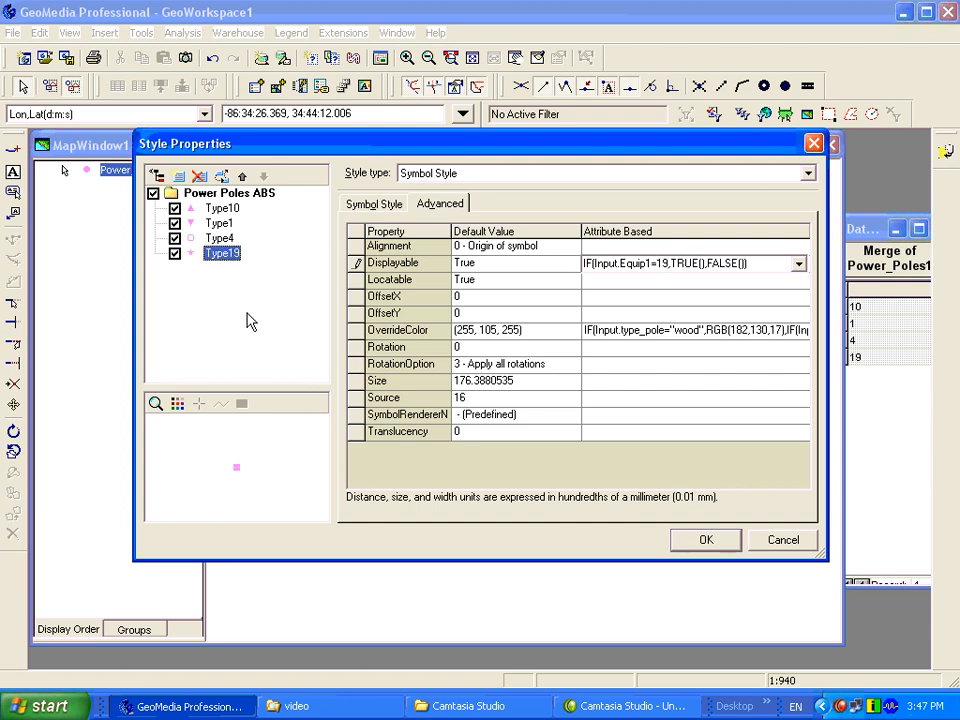
pyautogui.click(706, 541)
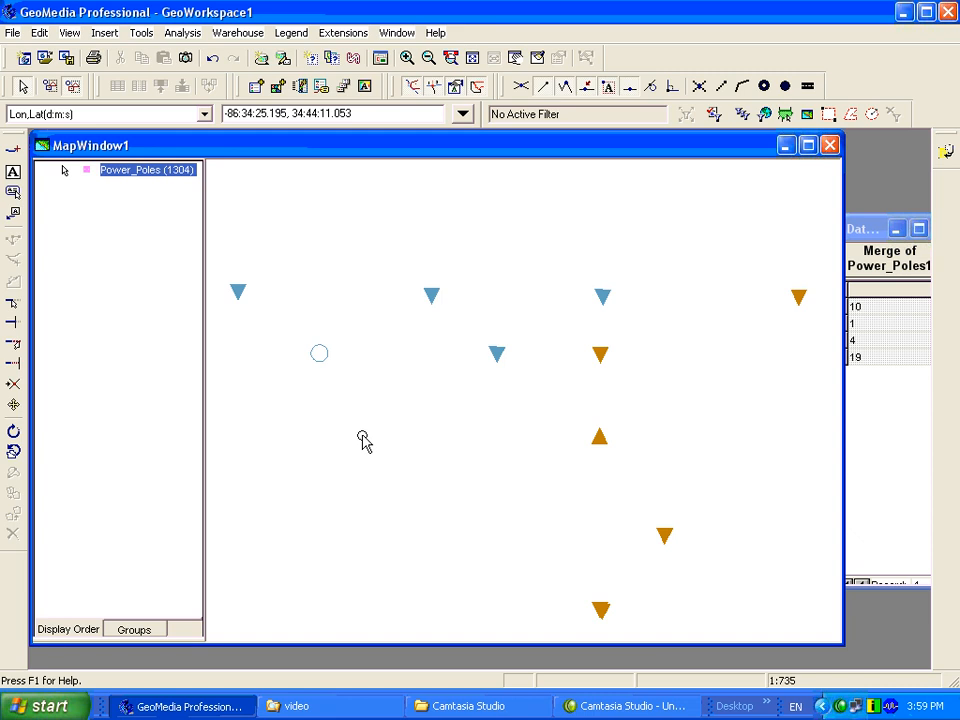
# - Pan across the map to examine the symbols and colors of the power poles
pyautogui.click(514, 58)
pyautogui.moveTo(446, 369); pyautogui.dragTo(750, 346)
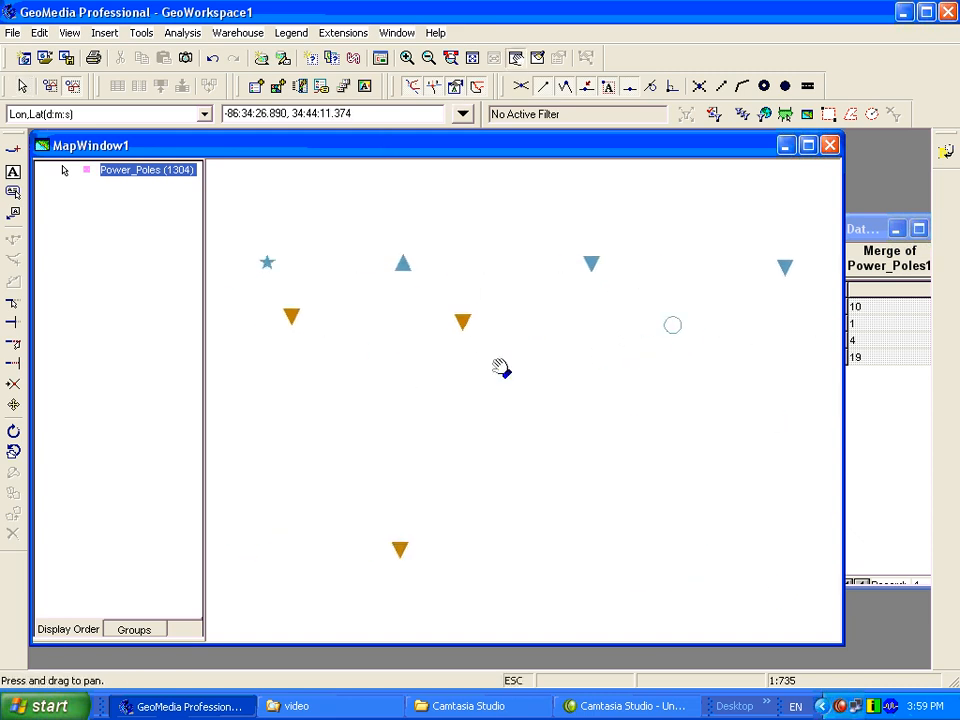
pyautogui.moveTo(412, 366); pyautogui.dragTo(630, 420)
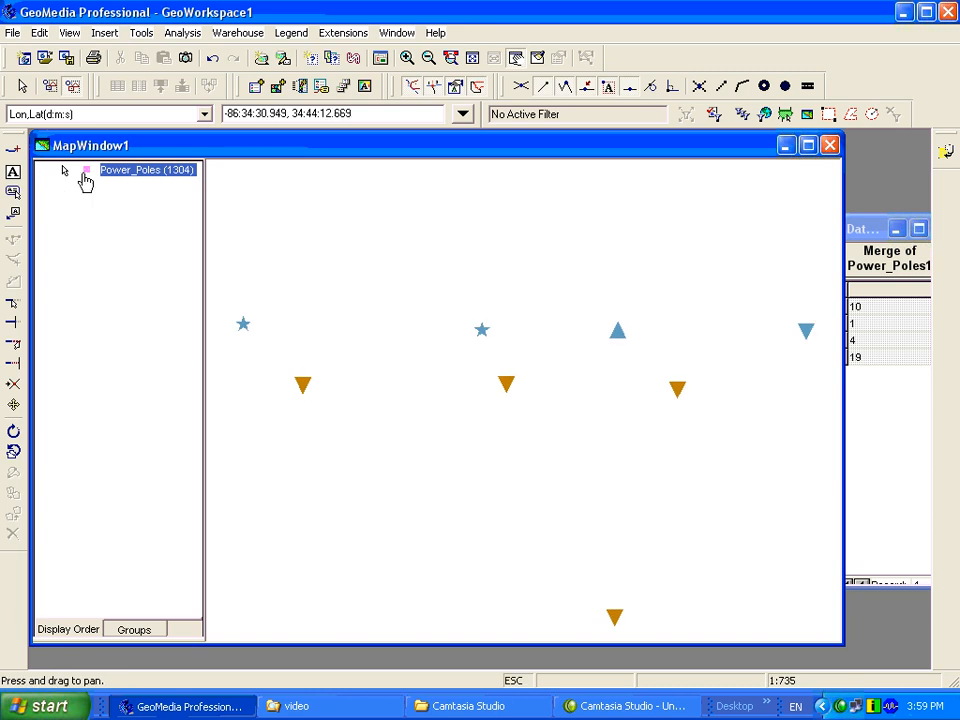
# - Review the attribute-based properties of the Type10 style for Power_Poles, then check the pole symbols in other parts of the map
pyautogui.rightClick(89, 171)
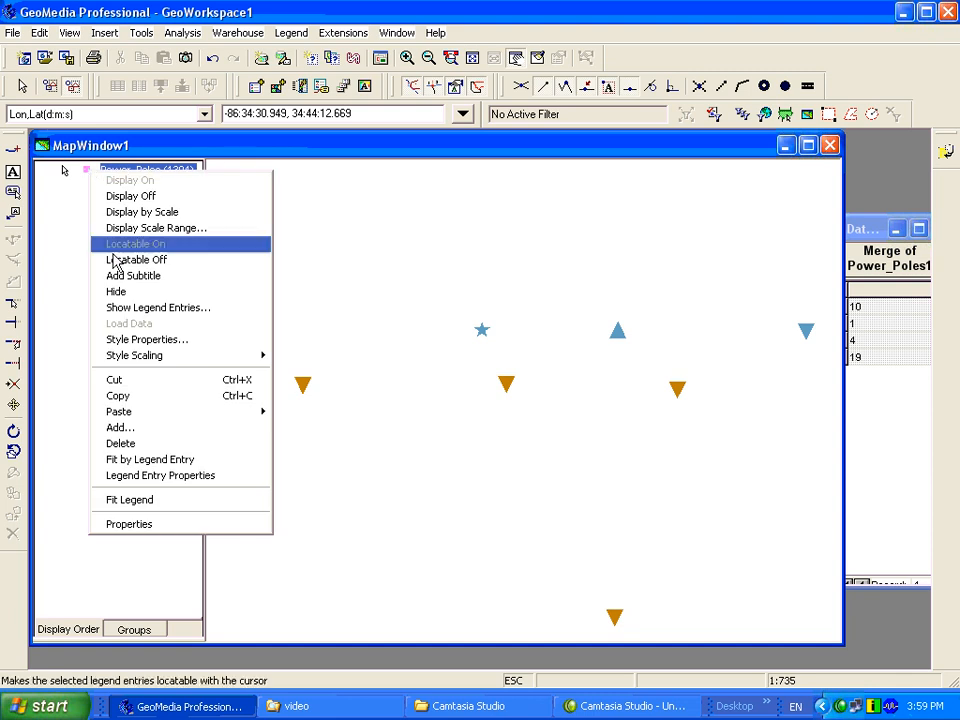
pyautogui.click(135, 341)
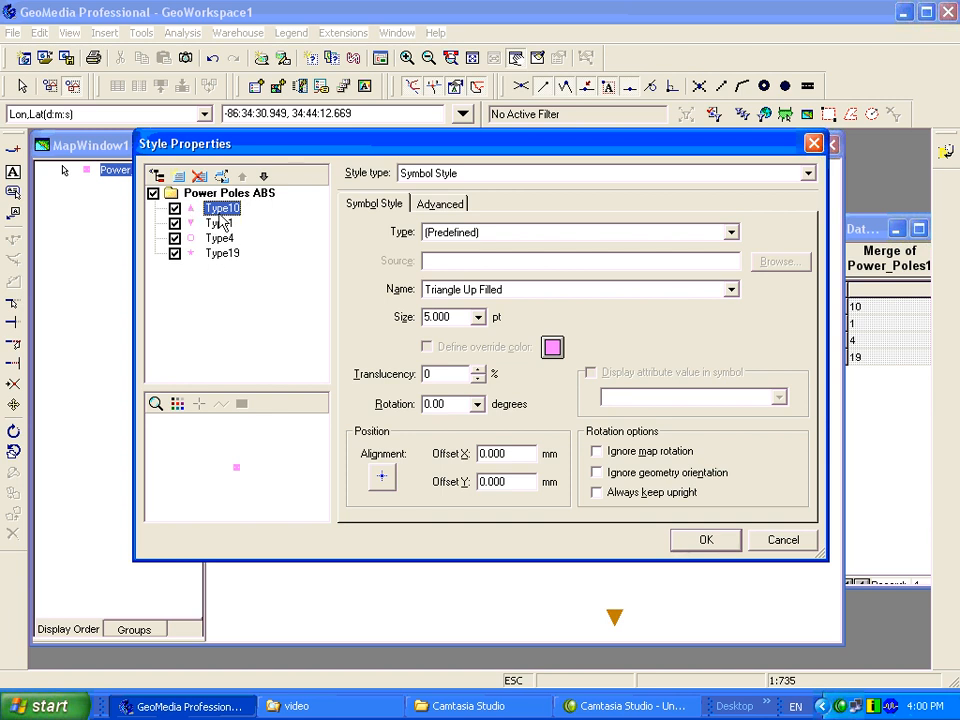
pyautogui.click(452, 204)
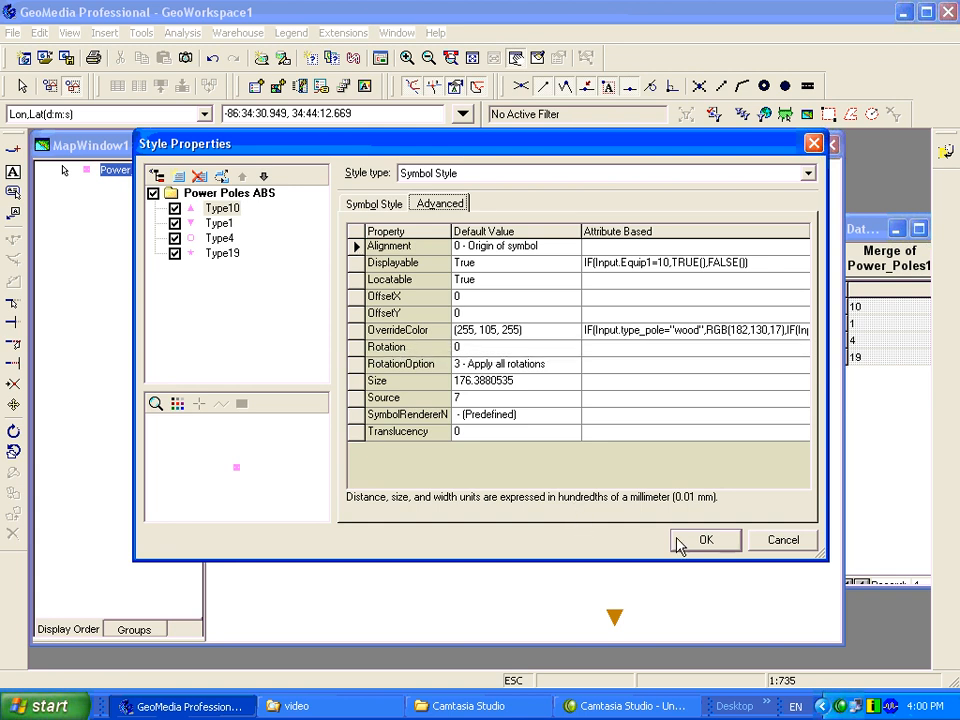
pyautogui.click(712, 542)
pyautogui.moveTo(610, 494); pyautogui.dragTo(465, 446)
pyautogui.moveTo(624, 441); pyautogui.dragTo(435, 324)
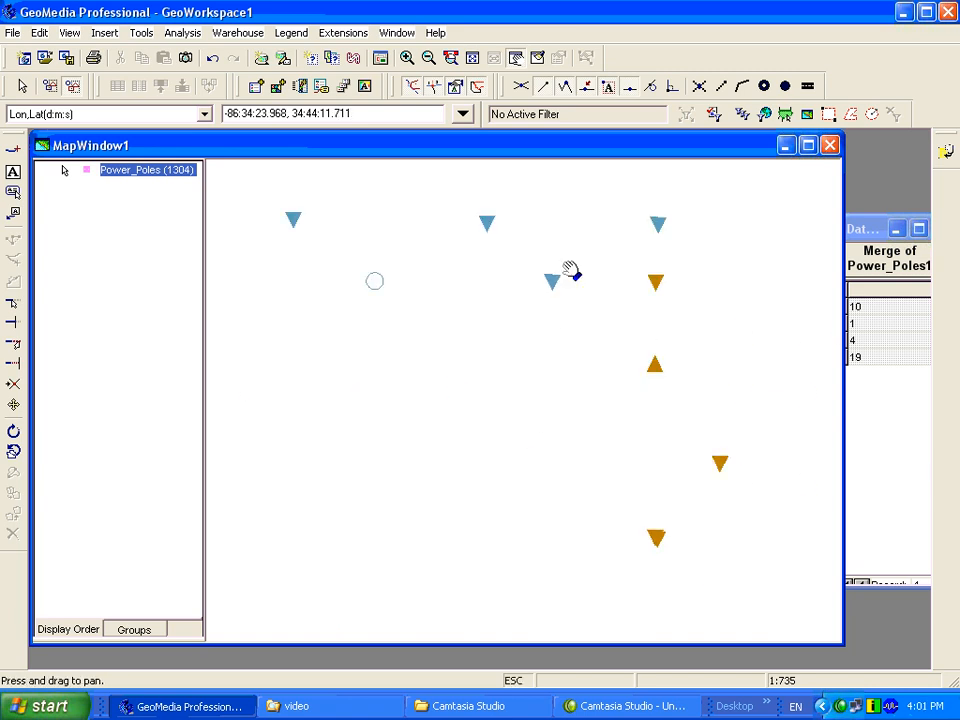